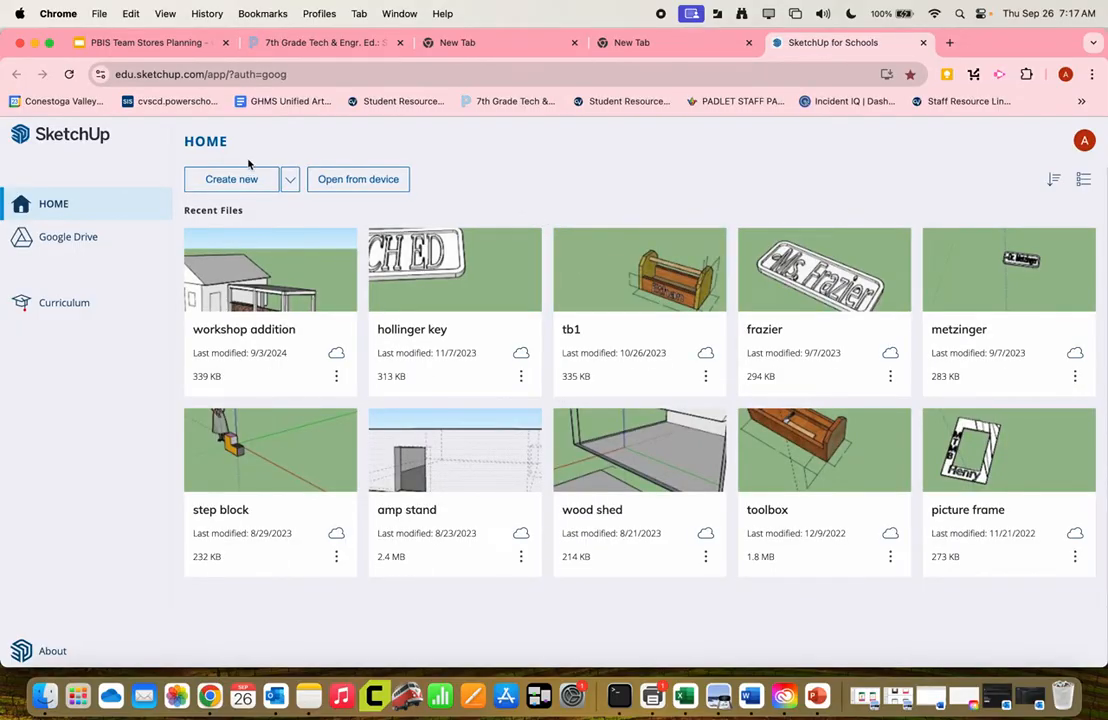
left_click(231, 179)
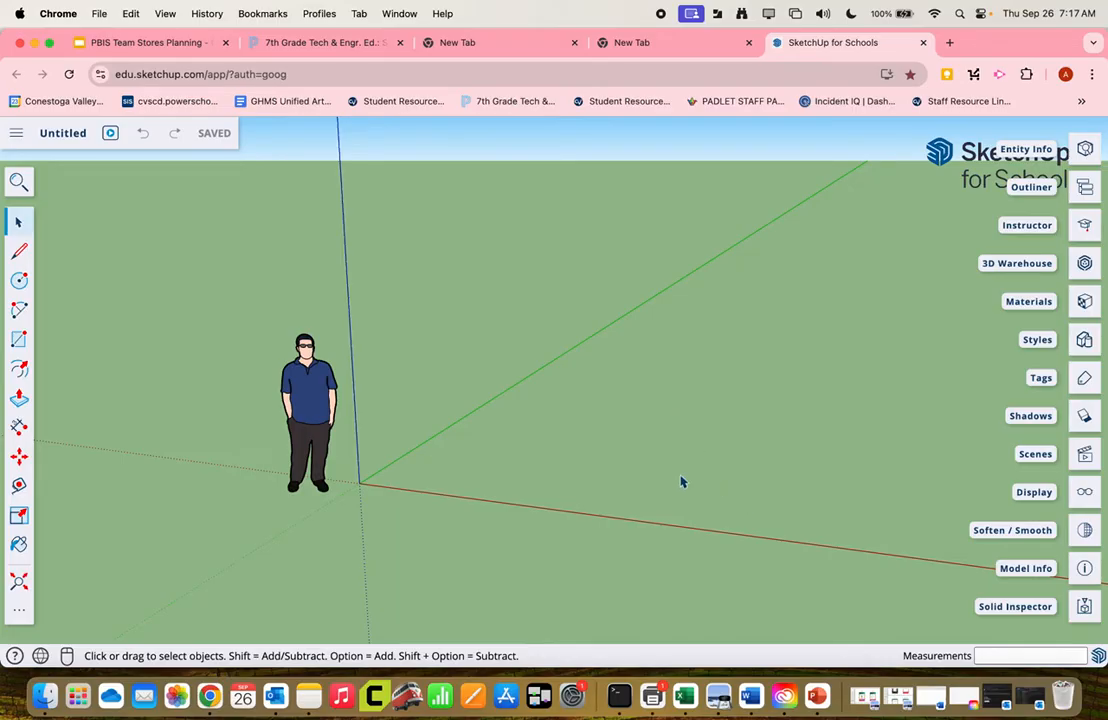
left_click(19, 135)
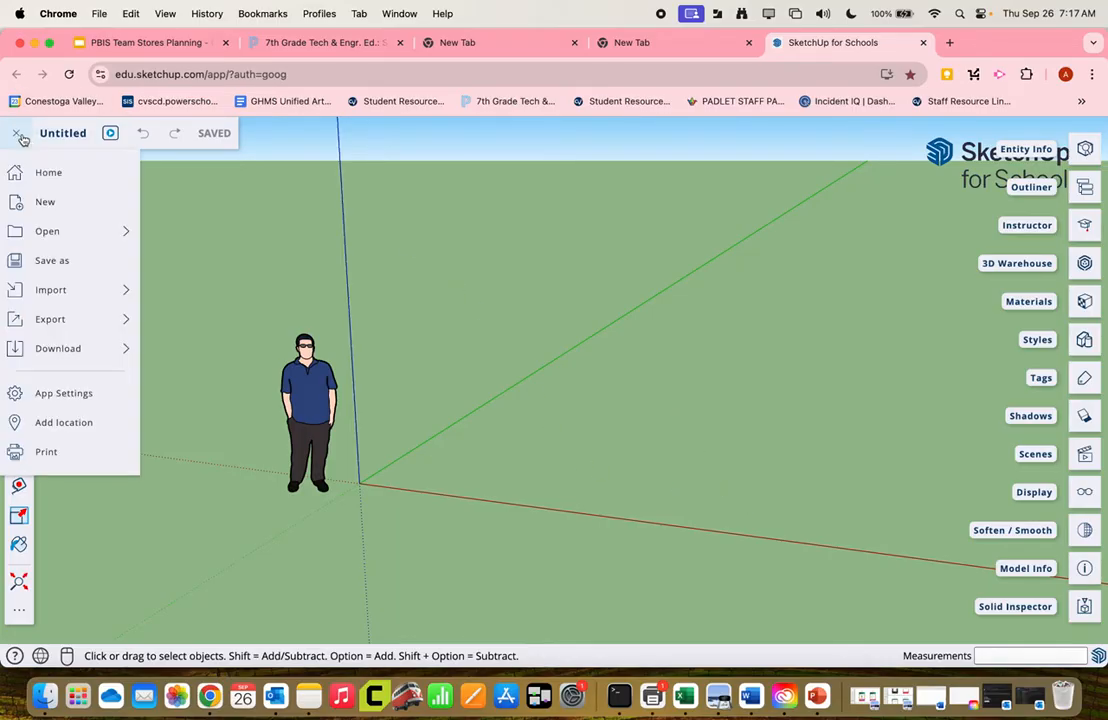
left_click(44, 174)
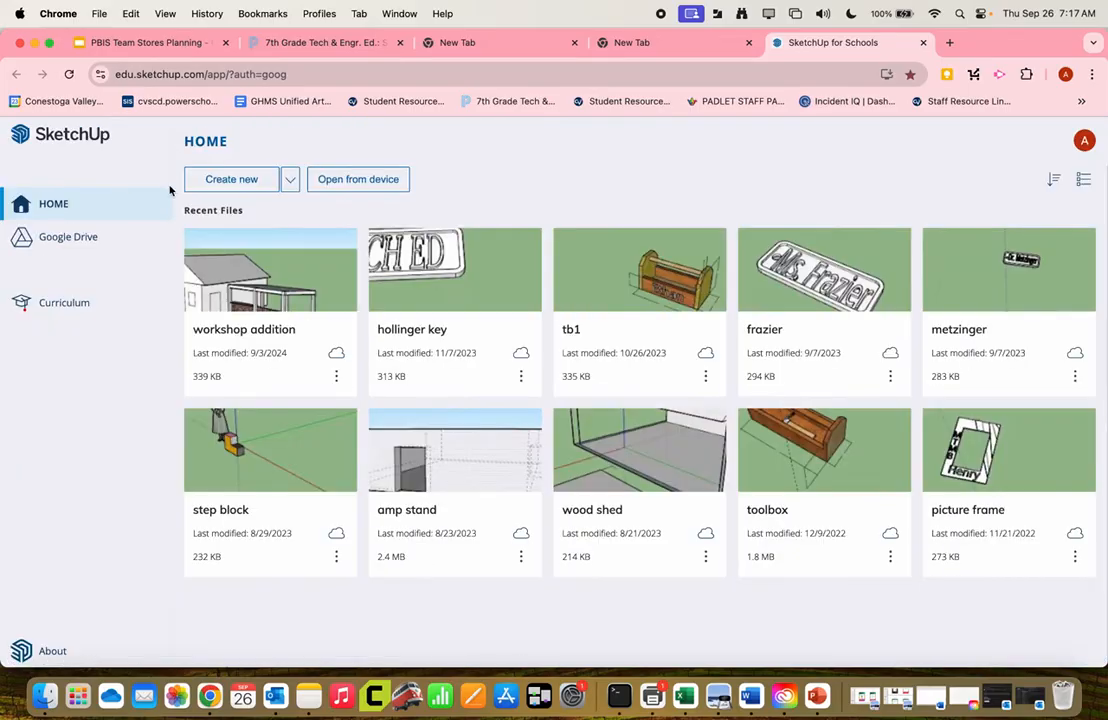
Step: Create a new model using the Decimal - Millimeters template
left_click(289, 179)
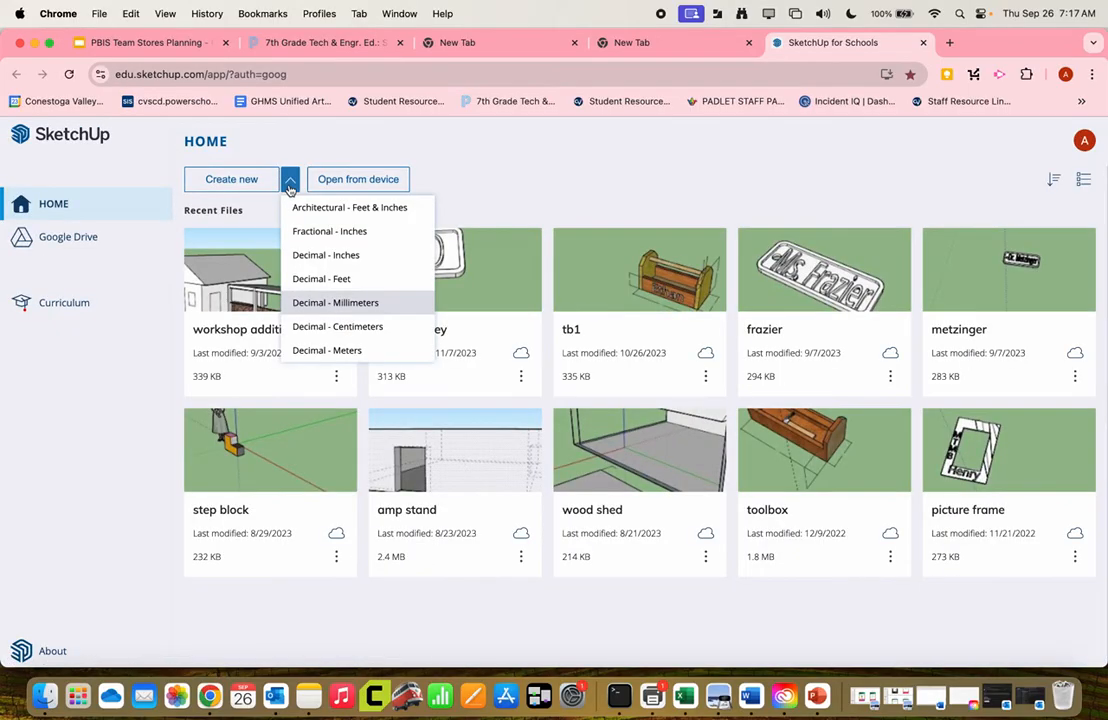
left_click(335, 303)
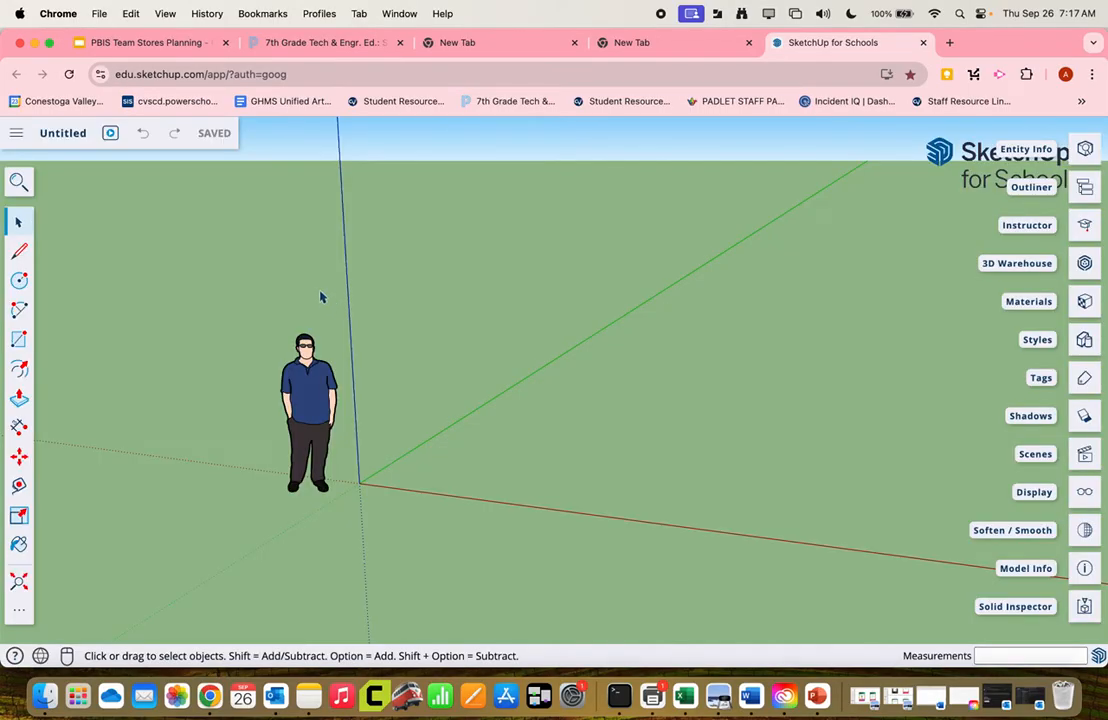
Step: Draw a 120 by 44 mm rectangle on the ground from the origin, with its long side along the red axis
left_click(18, 340)
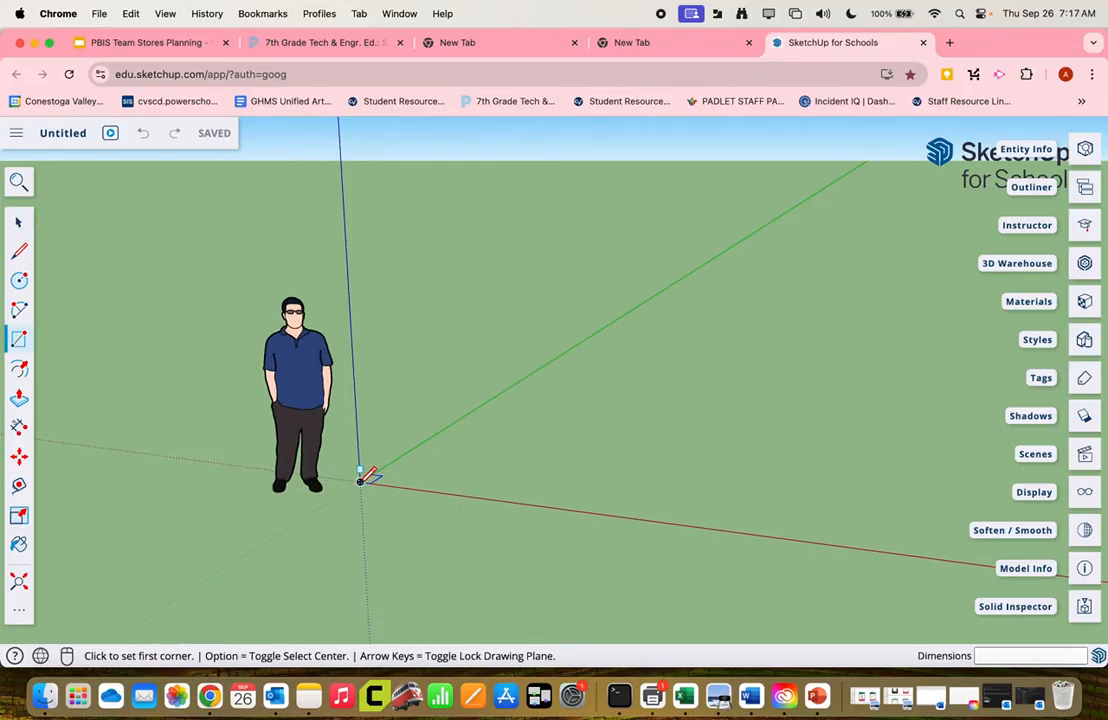
scroll(365, 462, "up", 3)
scroll(372, 458, "up", 6)
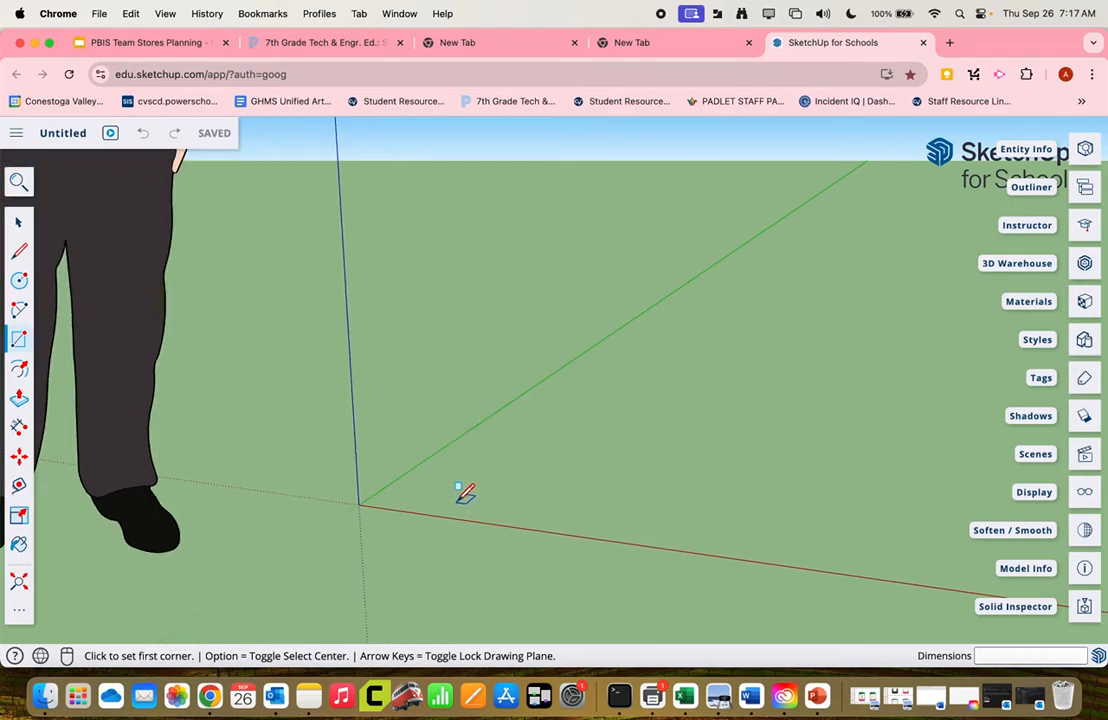
scroll(465, 487, "up", 2)
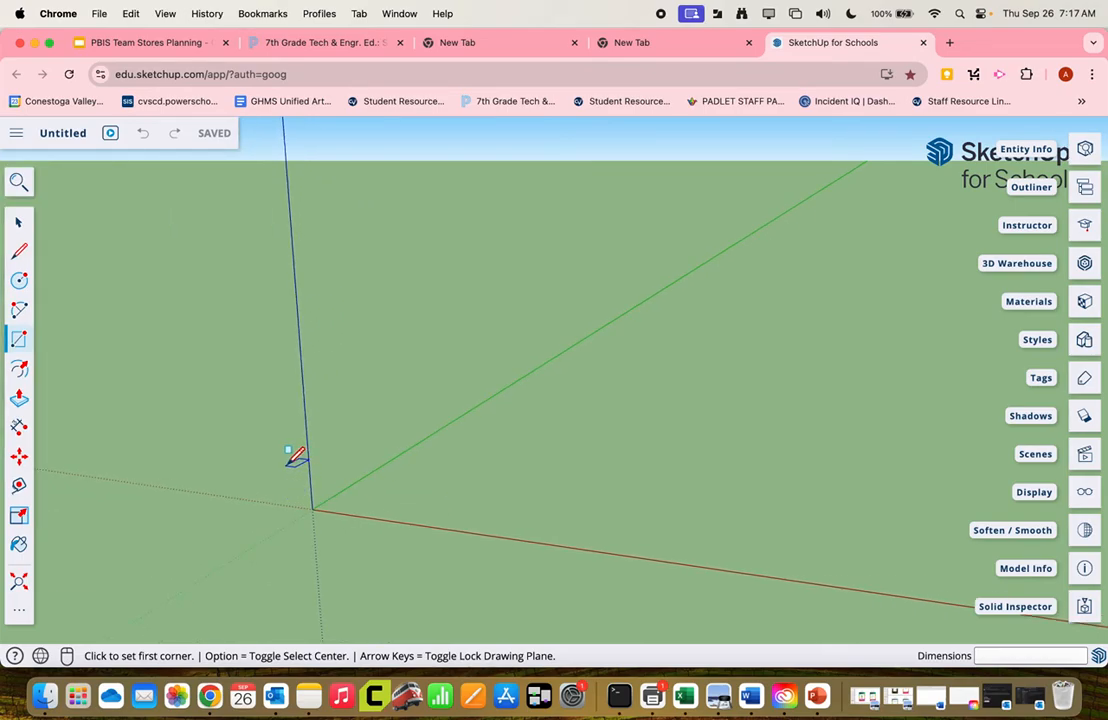
scroll(410, 440, "up", 2)
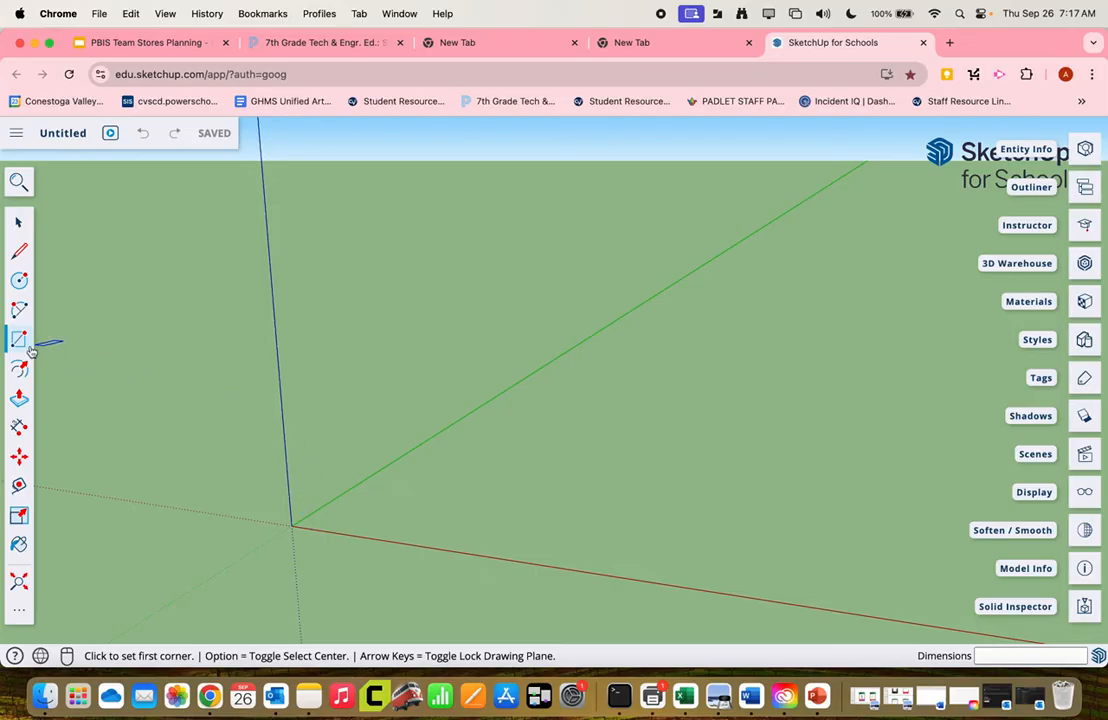
left_click(292, 523)
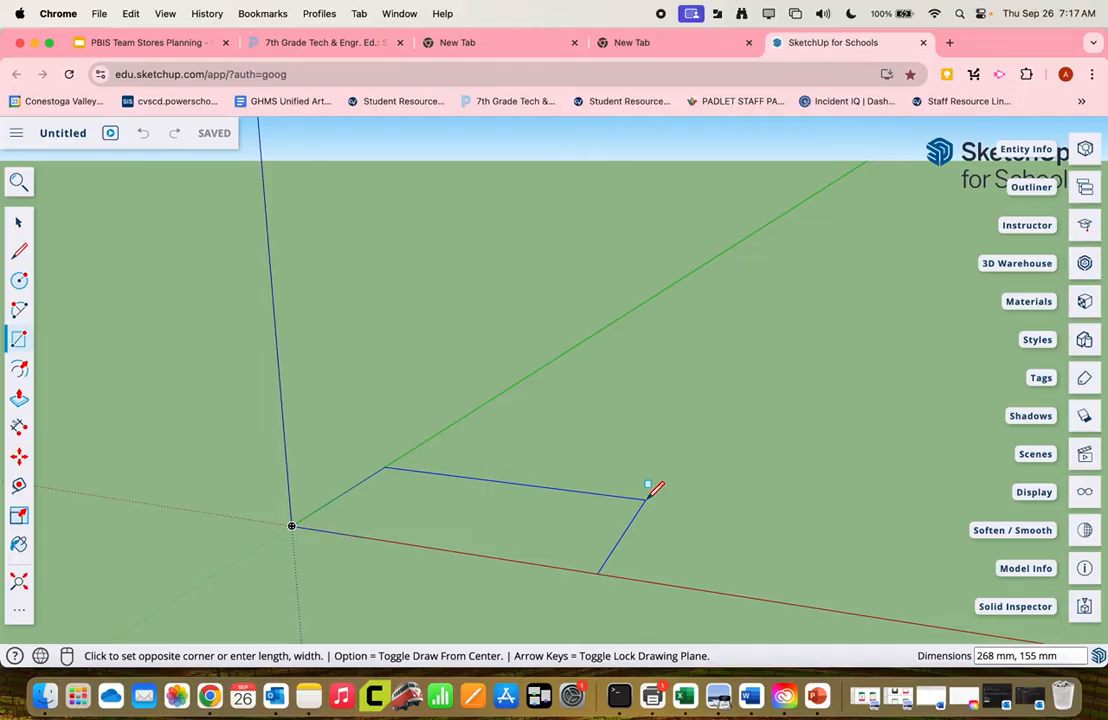
type("120,44")
key("Return")
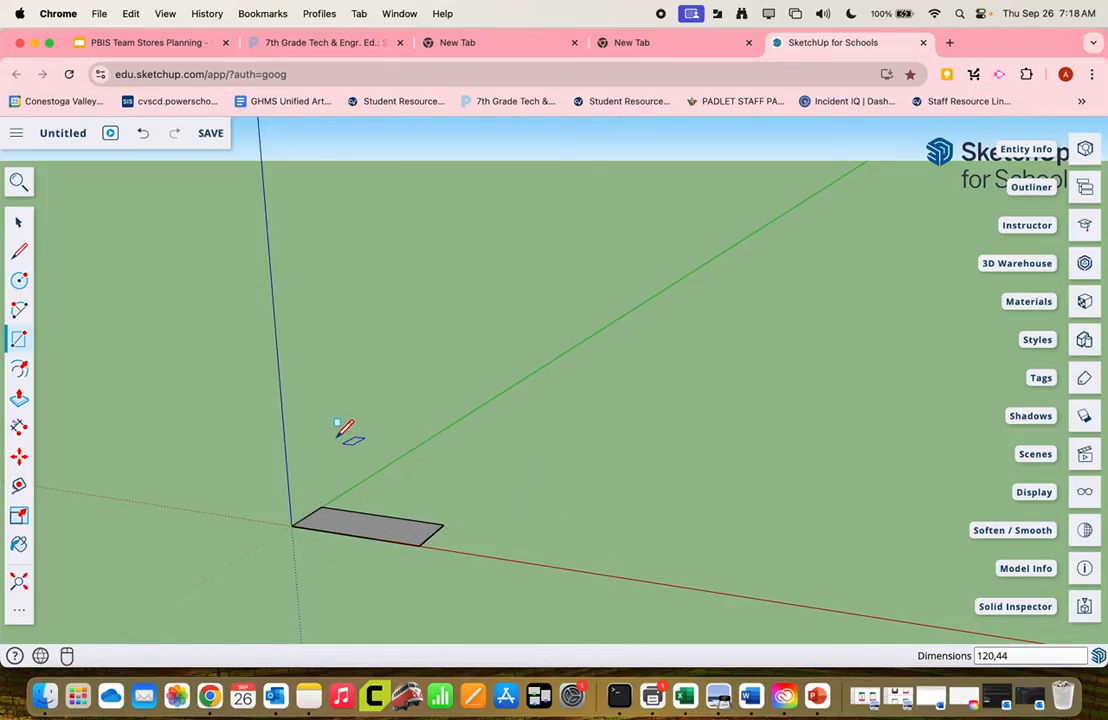
Step: Dimension the rectangle's long front edge and its short edge on the green axis, placing both dimensions outside the face
left_click(18, 426)
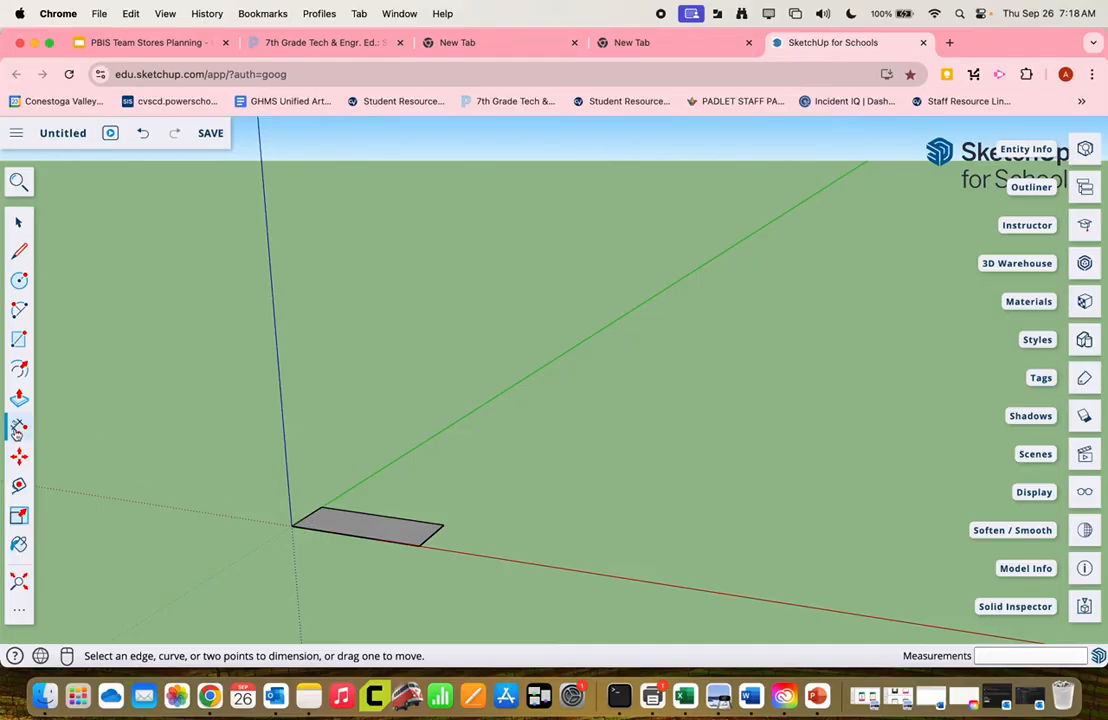
left_click(291, 525)
left_click(413, 545)
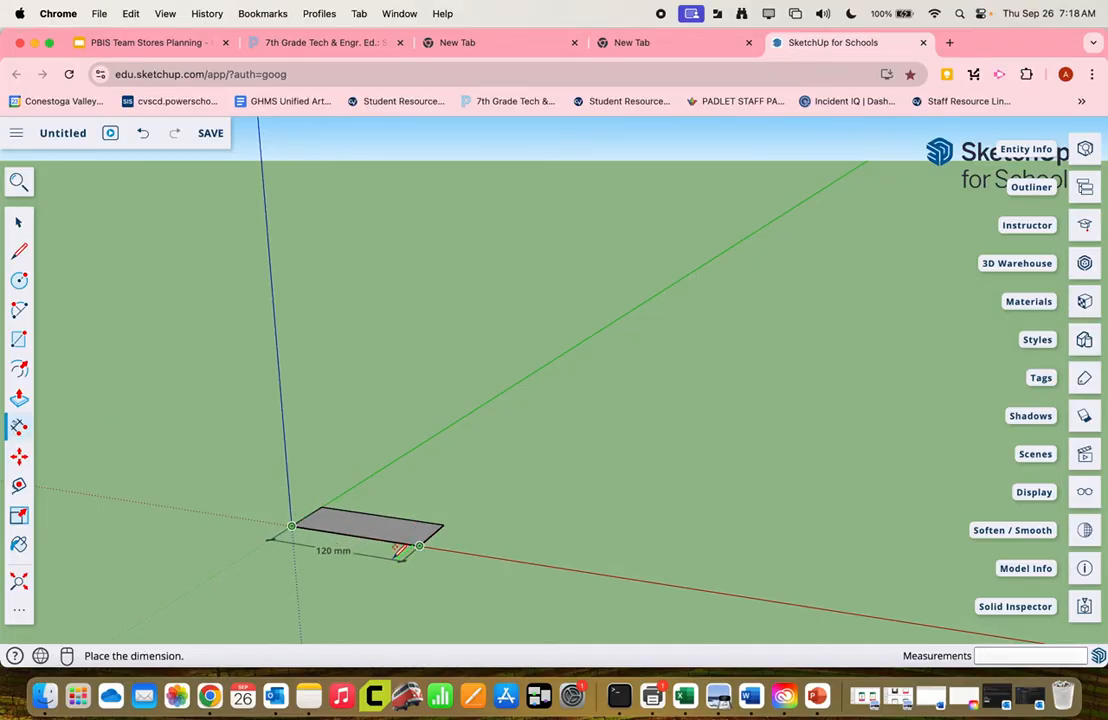
left_click(394, 563)
scroll(376, 557, "up", 5)
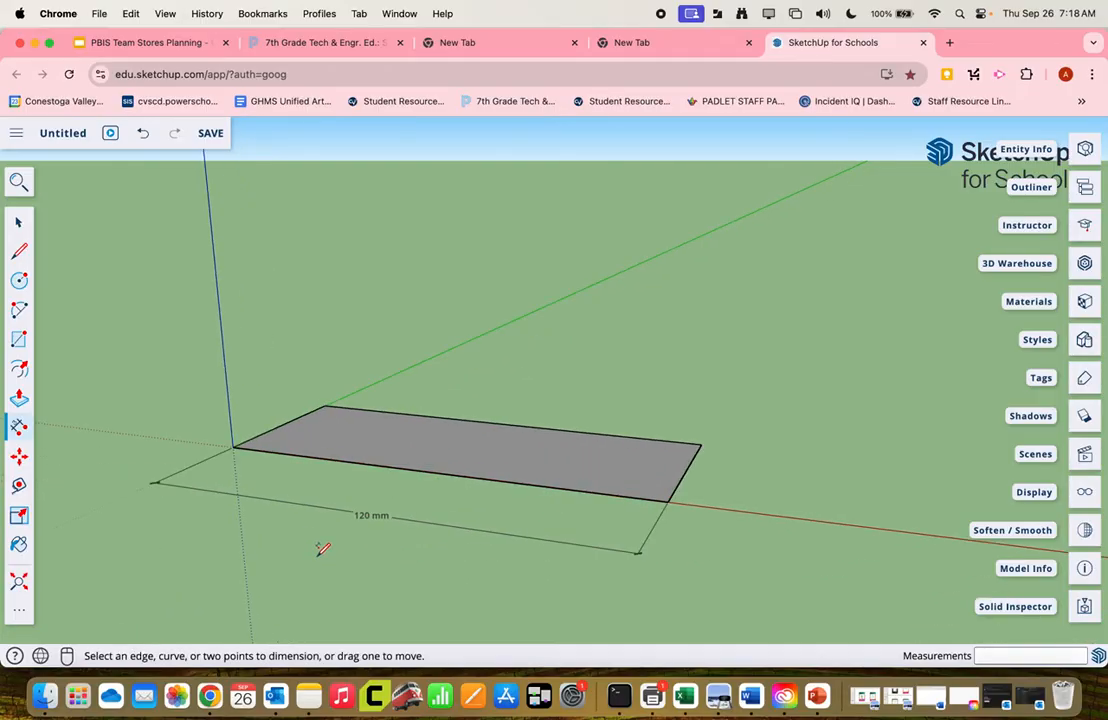
left_click(233, 447)
left_click(325, 406)
left_click(257, 377)
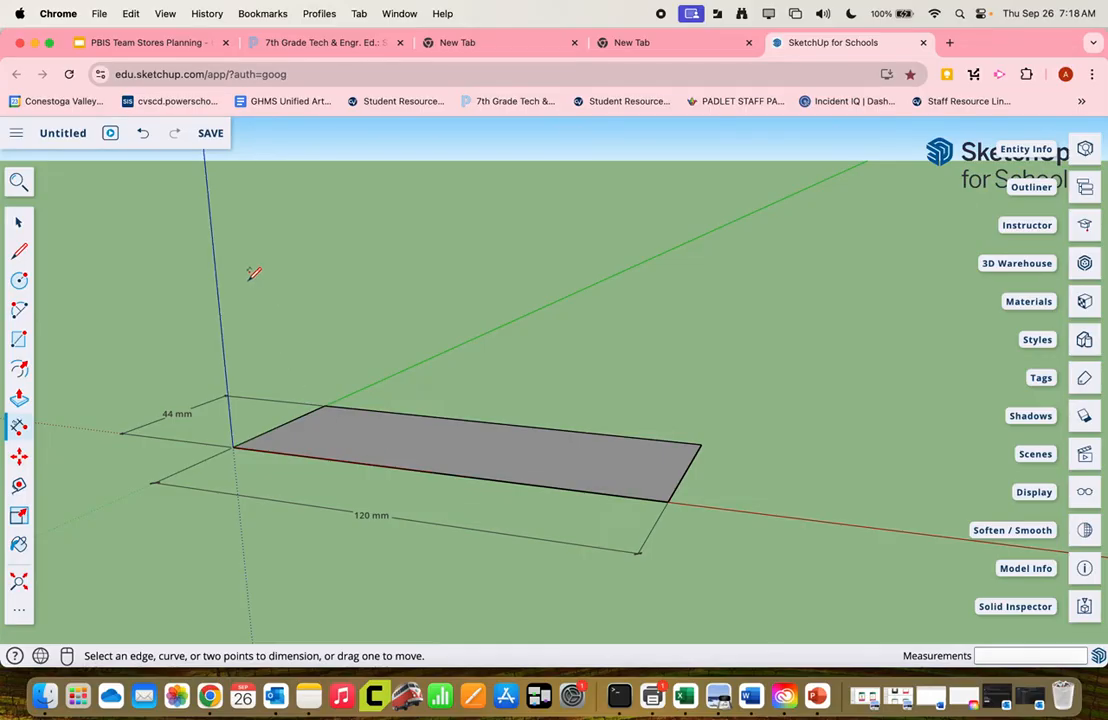
Step: Push/Pull the rectangle upward 80 mm into a solid block
left_click(19, 398)
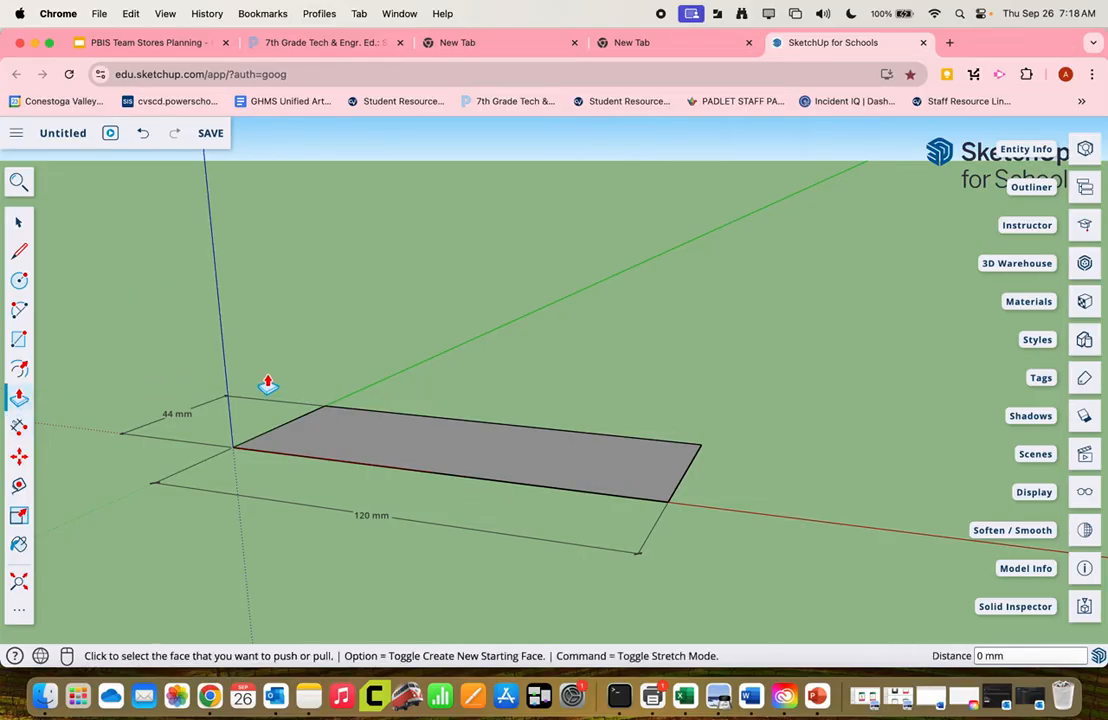
left_click(341, 430)
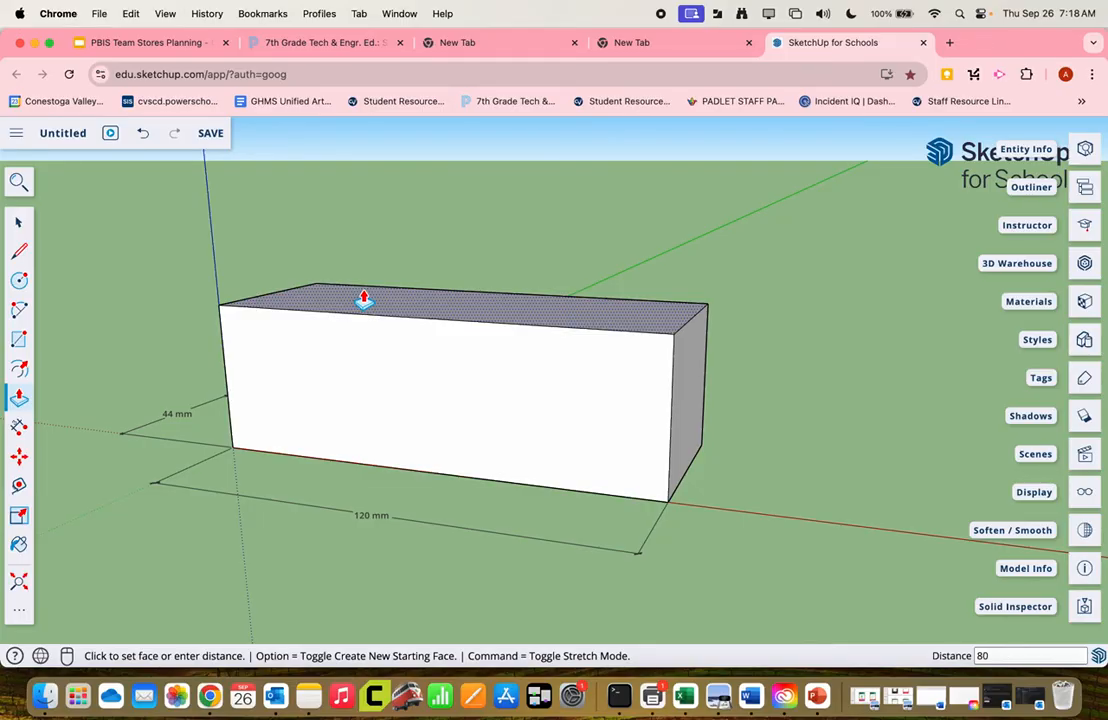
key("Return")
scroll(390, 310, "down", 5)
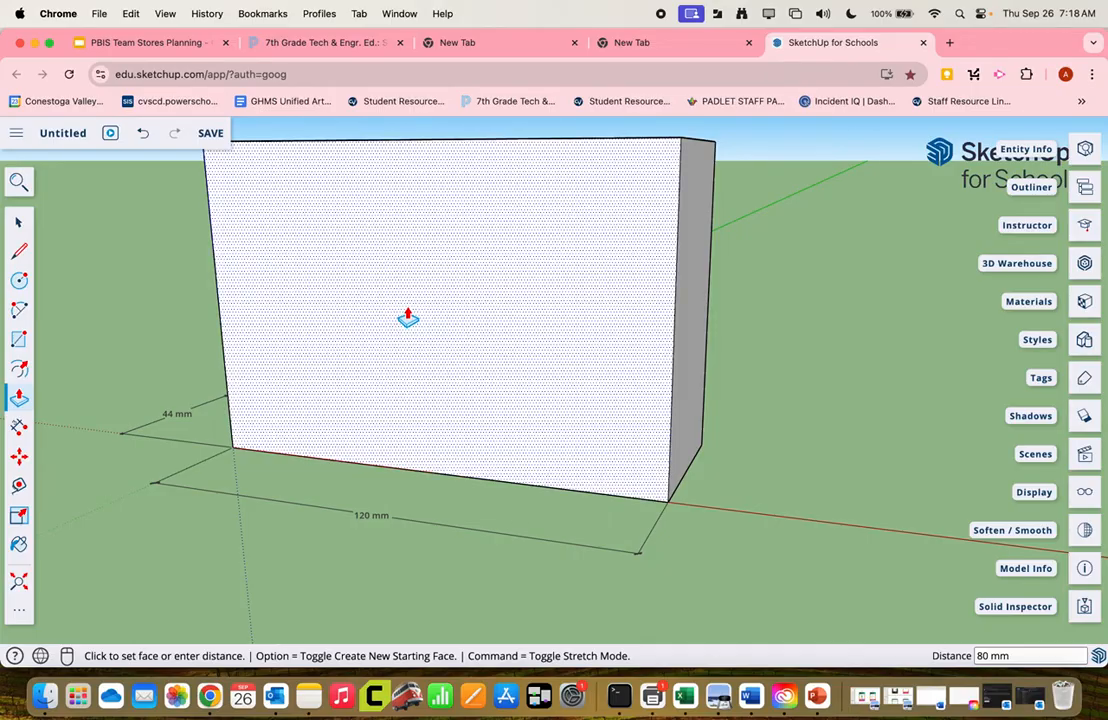
middle_click_drag(445, 287, 460, 440)
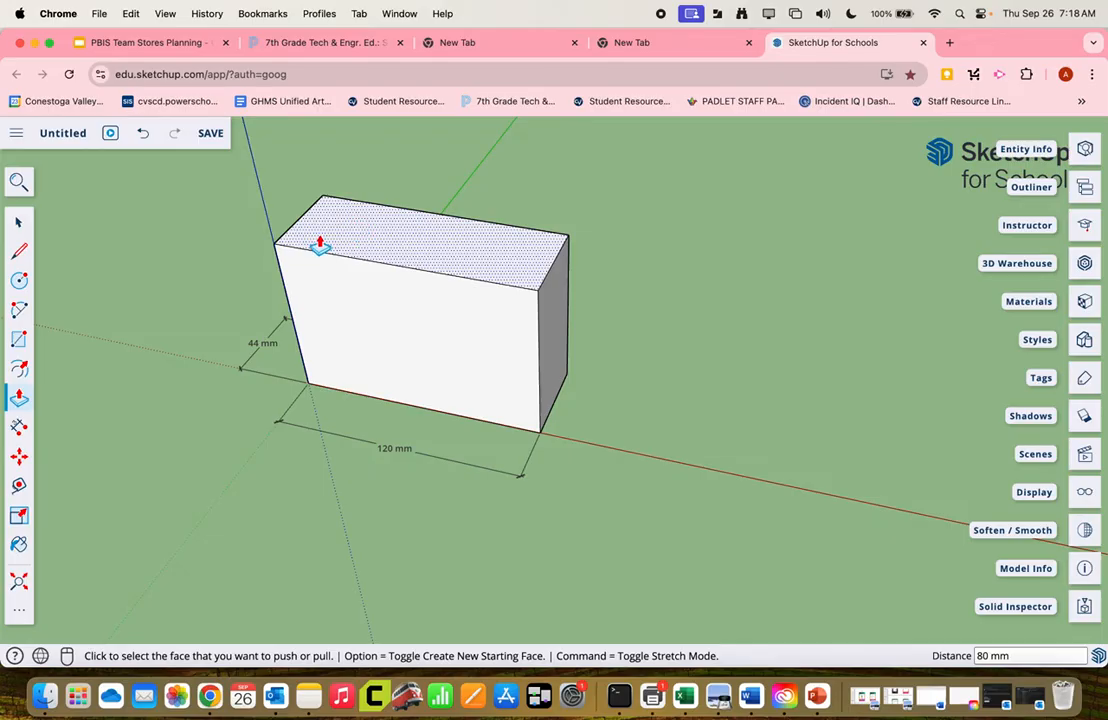
left_click(18, 427)
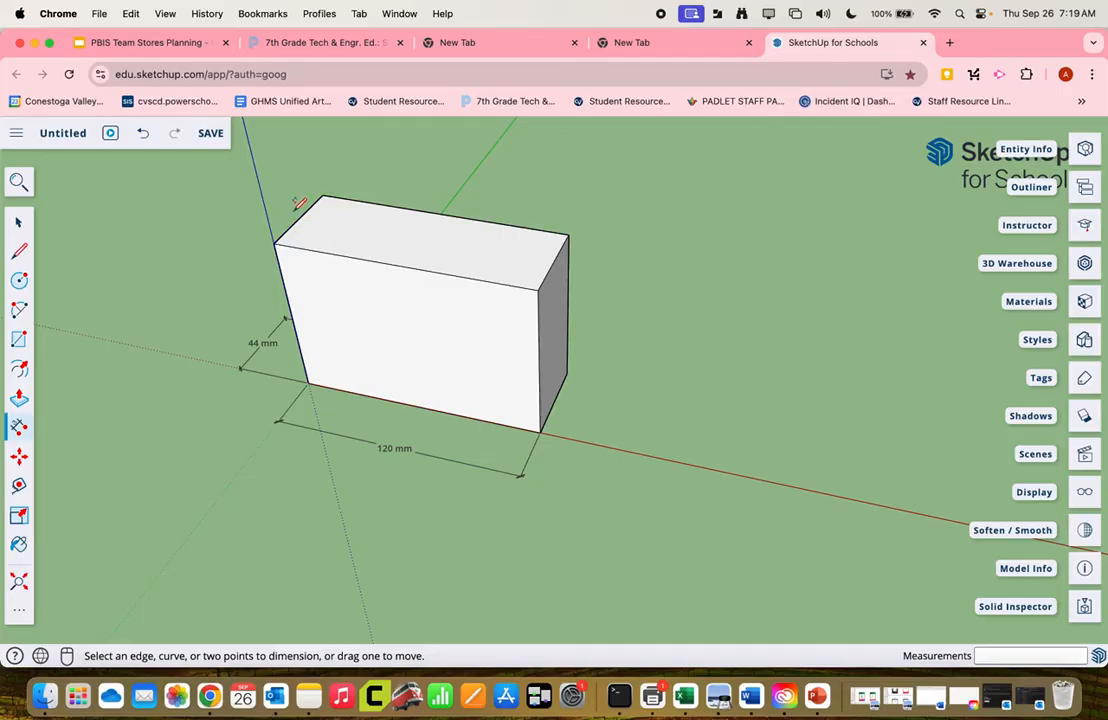
scroll(298, 203, "up", 5)
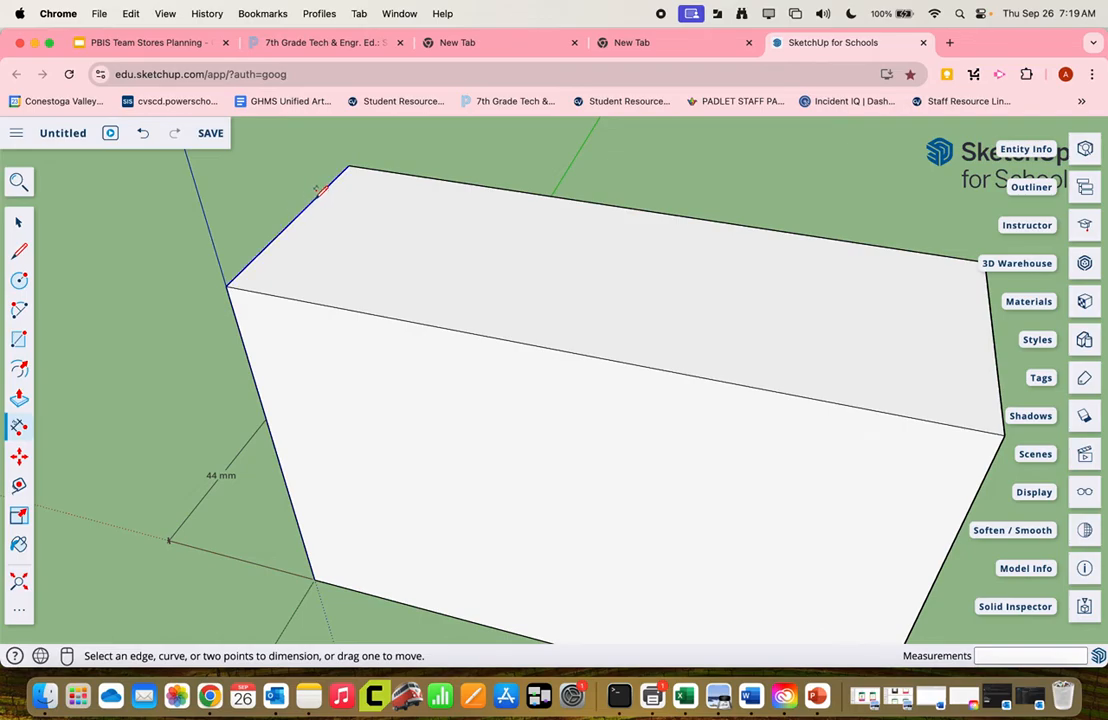
left_click(321, 189)
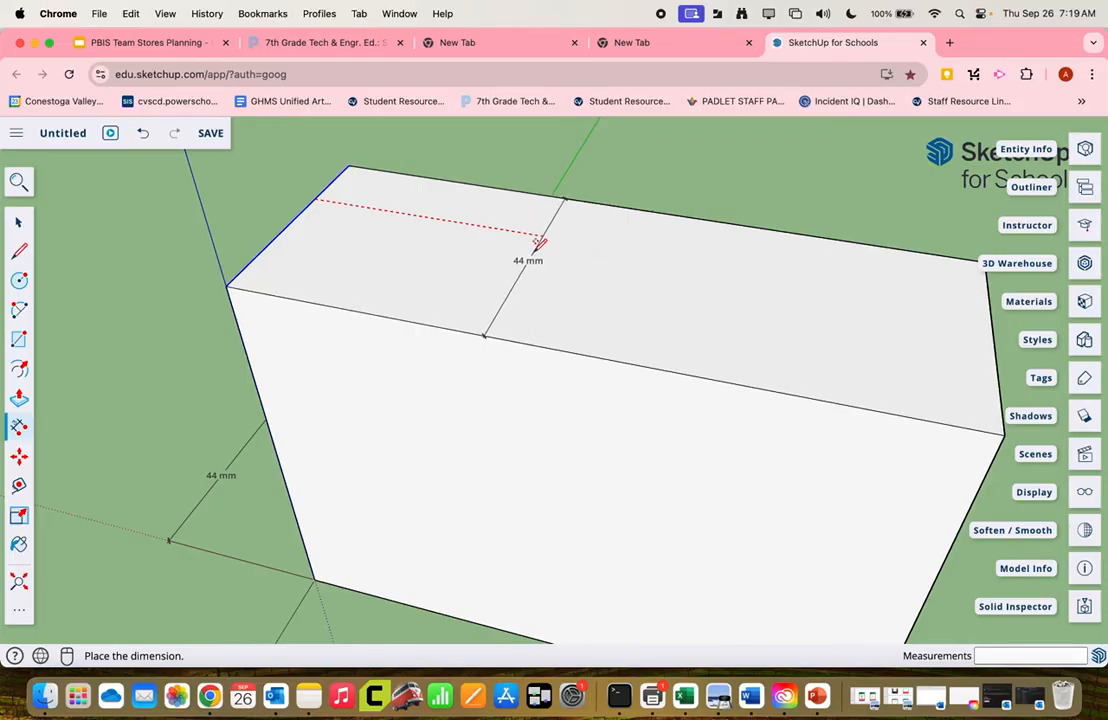
left_click(486, 262)
key("super+z")
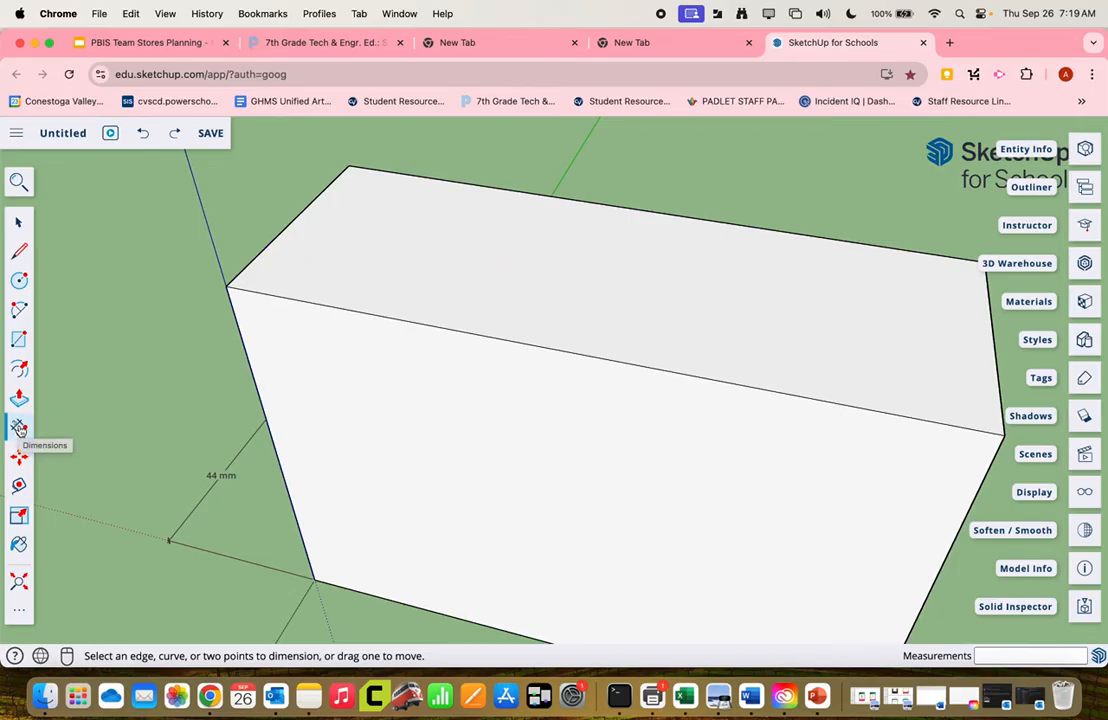
Step: Place a Tape Measure guide across the block's top face, 60 mm from the short edge above the green axis
left_click(19, 485)
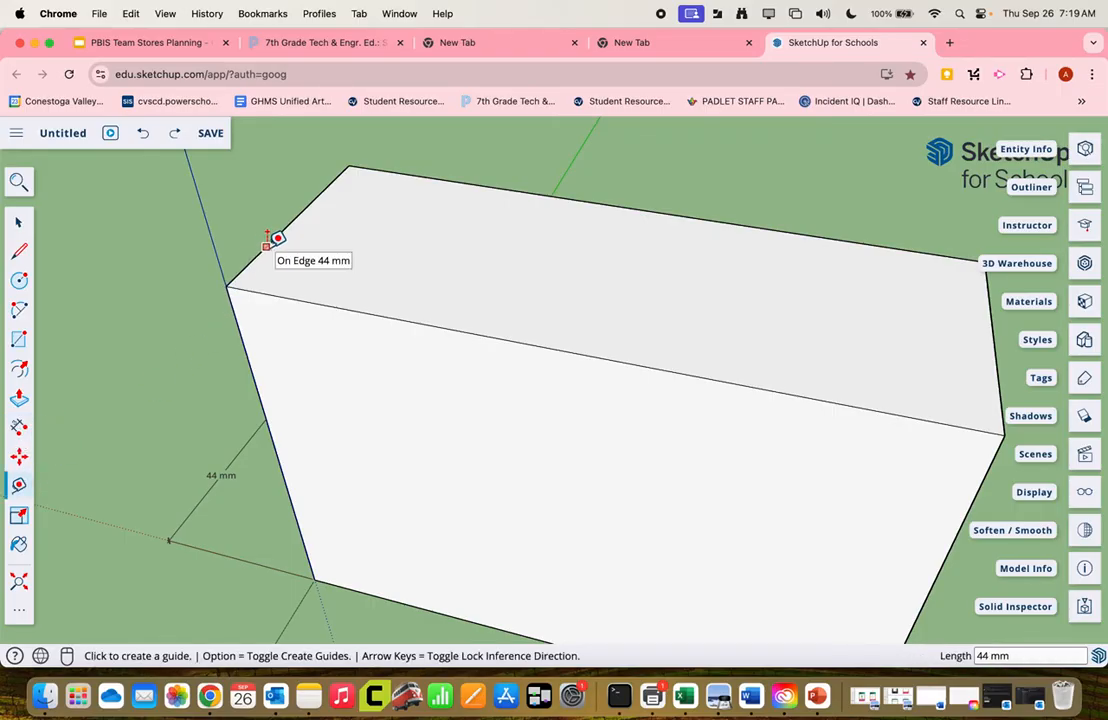
left_click(266, 246)
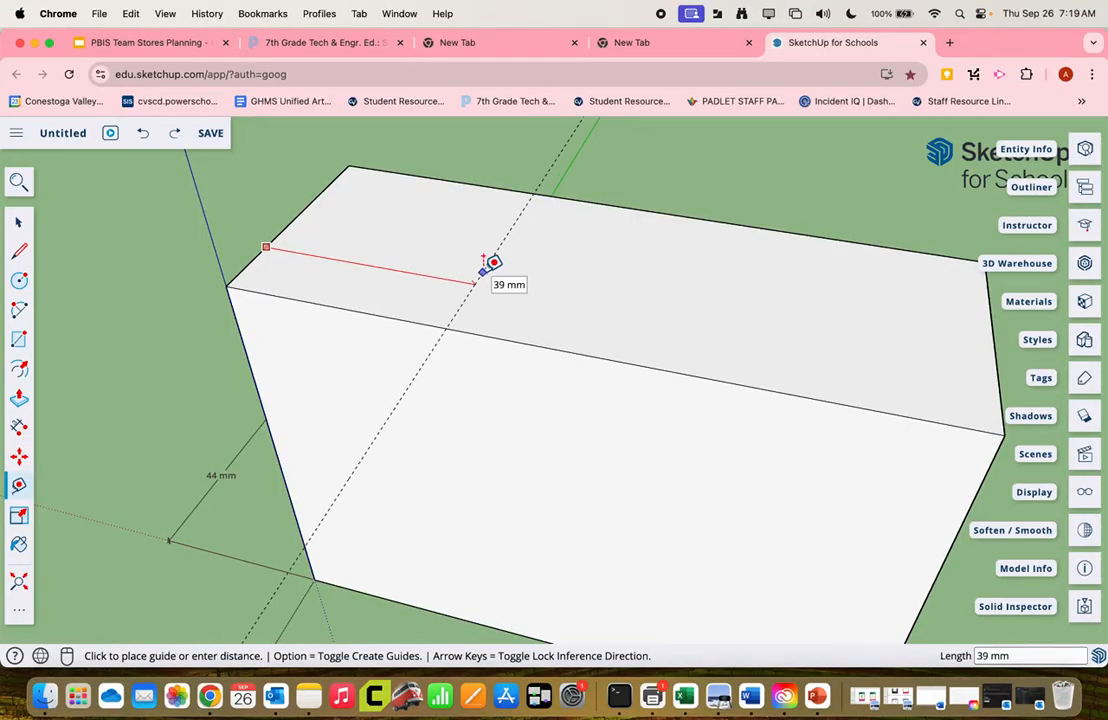
key("Return")
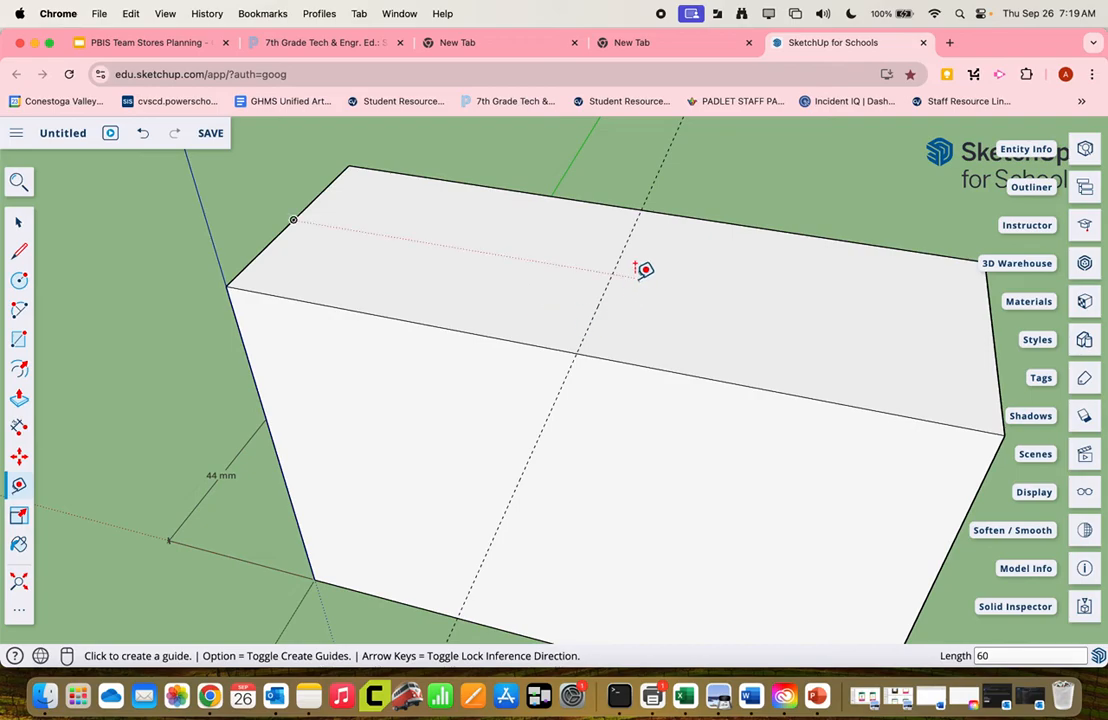
left_click(20, 399)
left_click(695, 308)
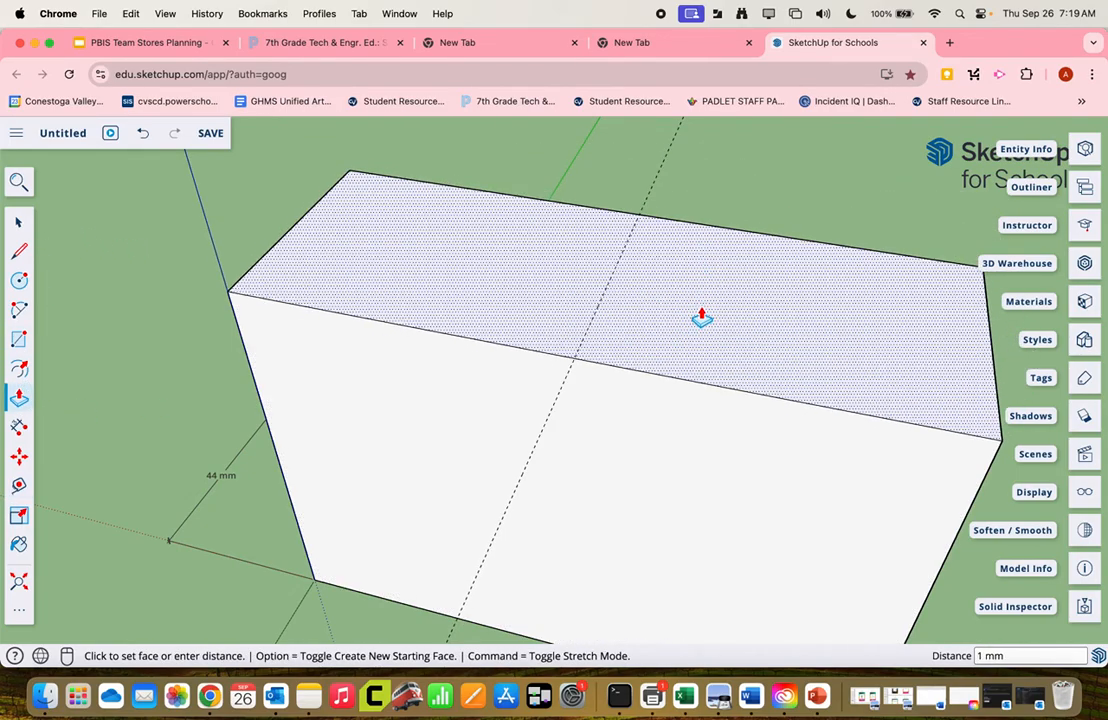
left_click(694, 292)
left_click(142, 133)
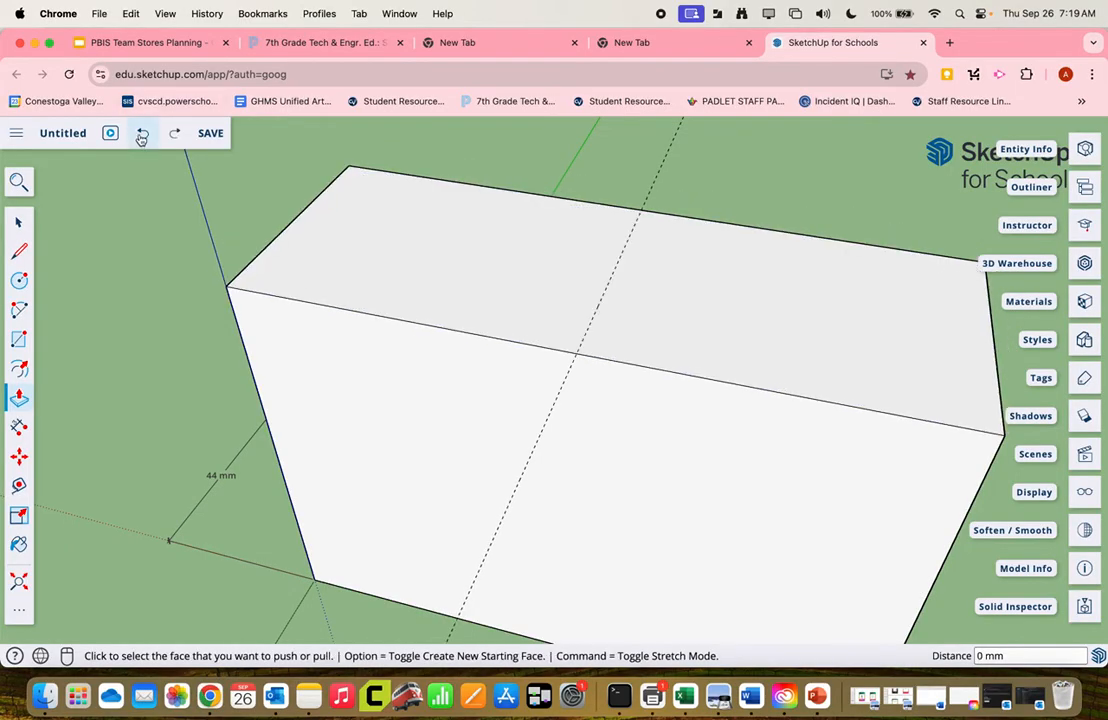
Step: Draw a line along the guide across the top face, from the front edge to the back edge, splitting it in half
left_click(19, 251)
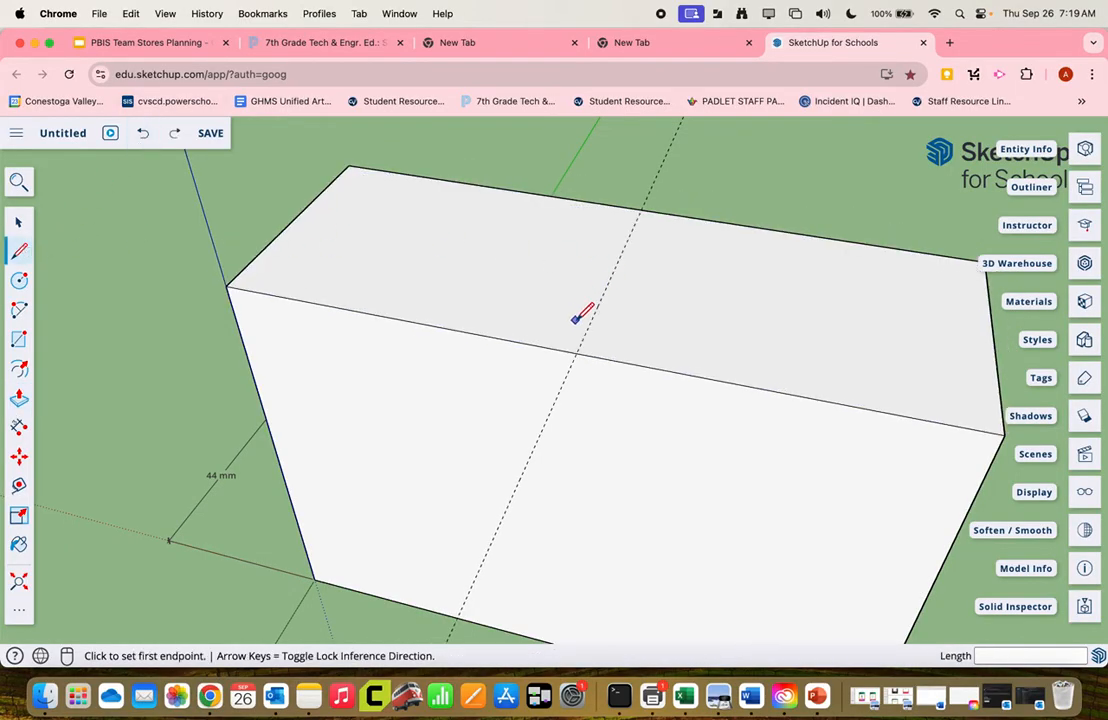
left_click(576, 352)
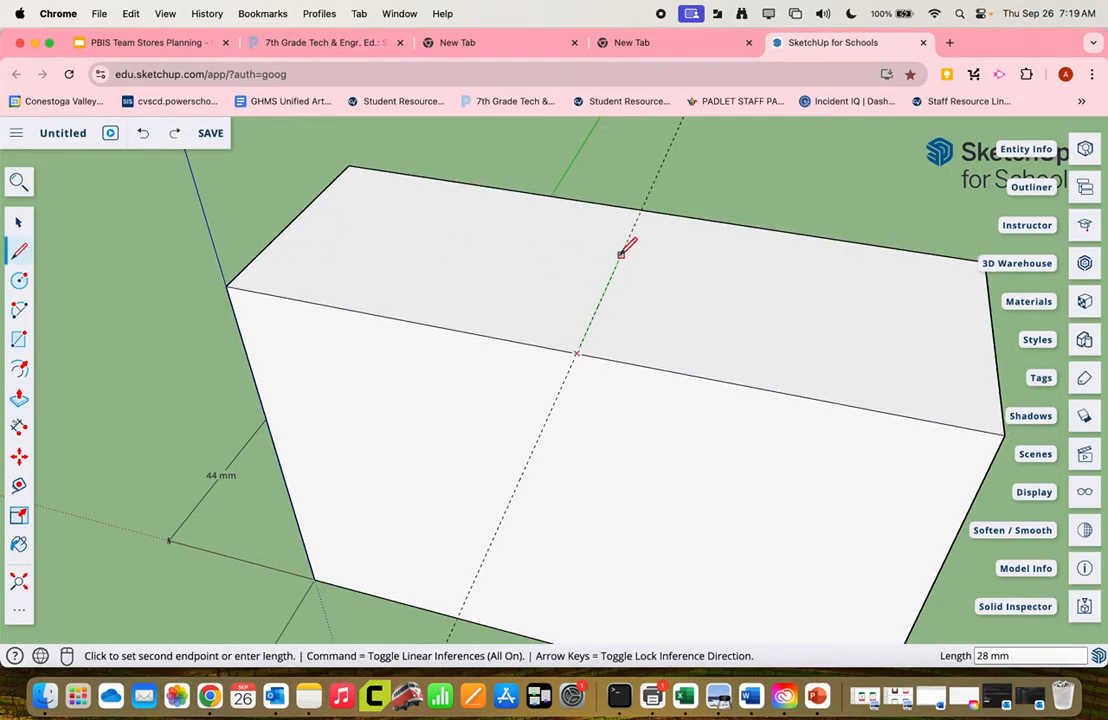
left_click(641, 209)
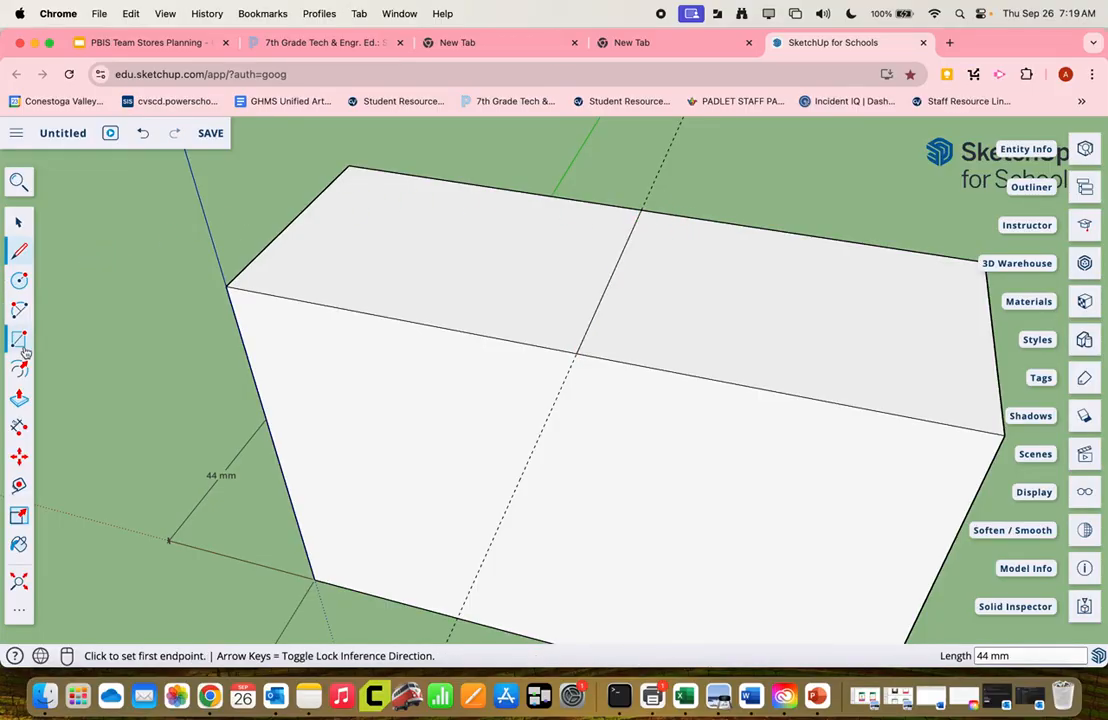
Step: Push the half of the top face farther from the origin down 40 mm to form a step
left_click(21, 395)
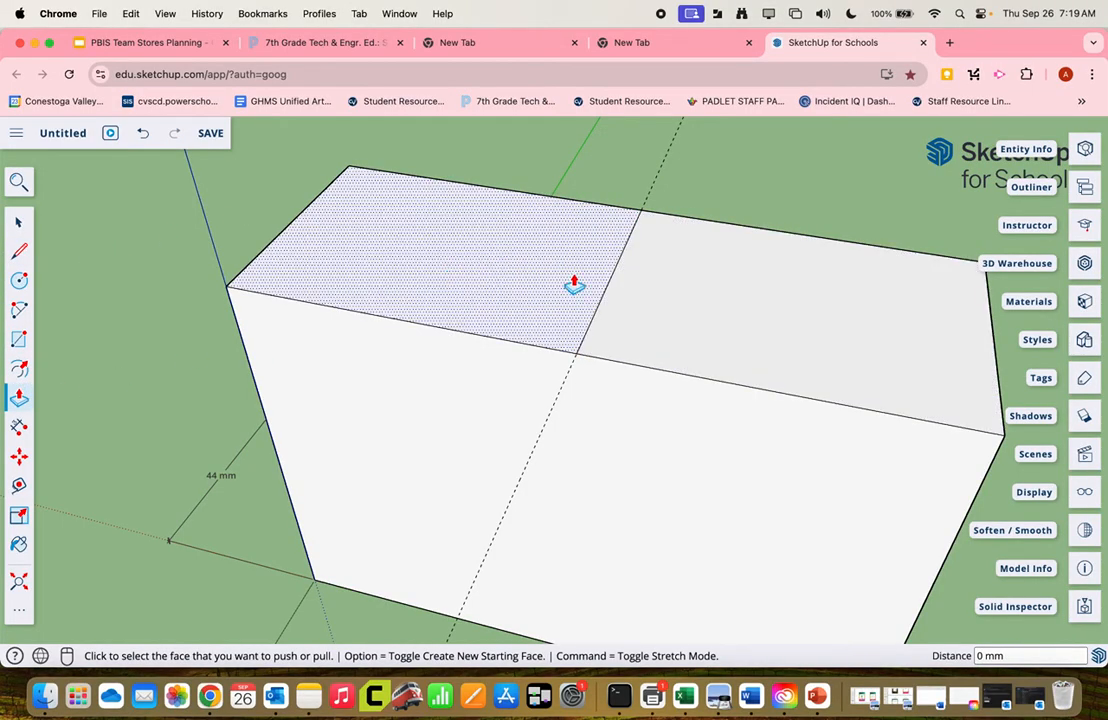
left_click(741, 317)
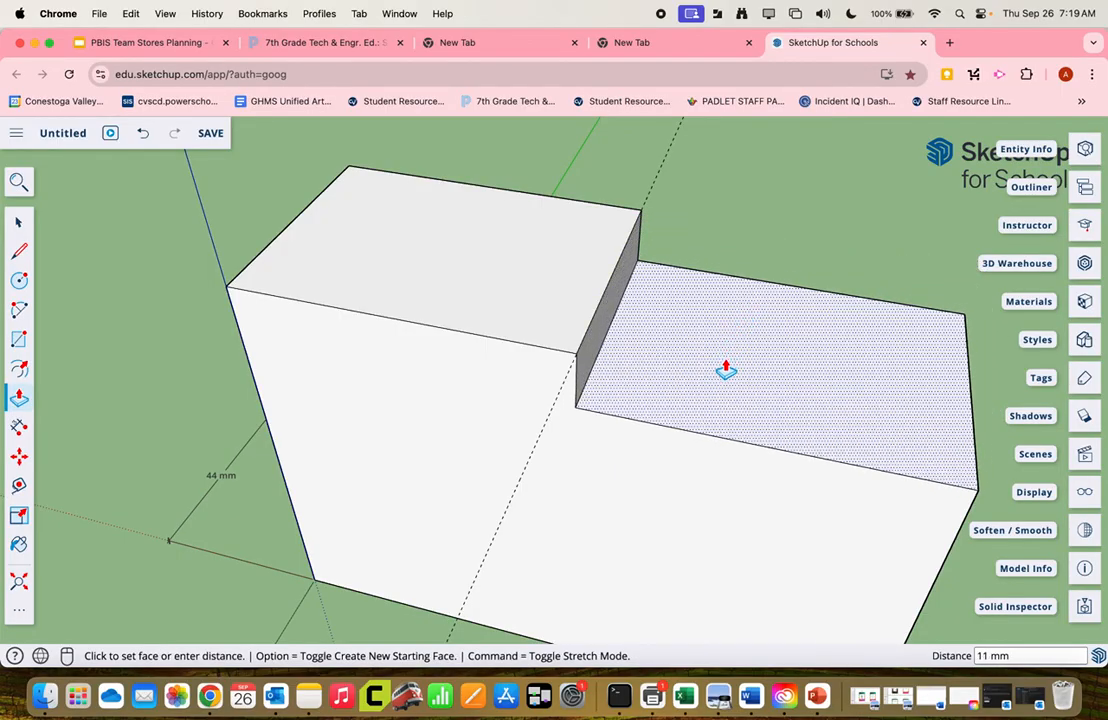
key("Return")
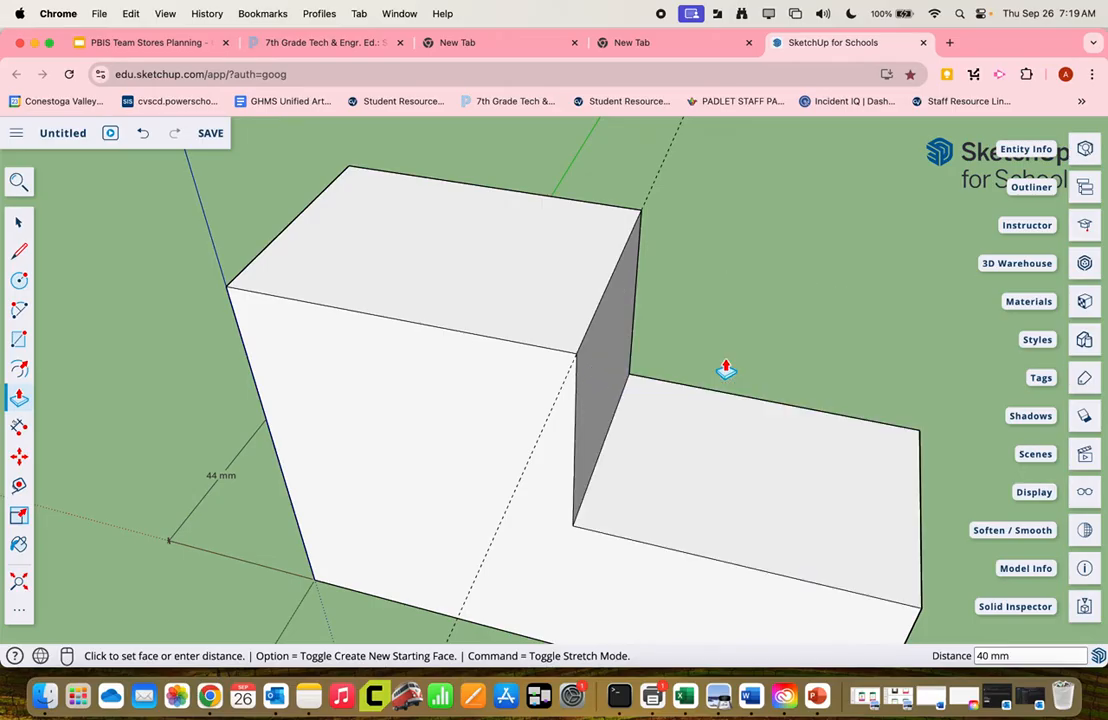
scroll(726, 370, "down", 5)
middle_click_drag(799, 366, 669, 265)
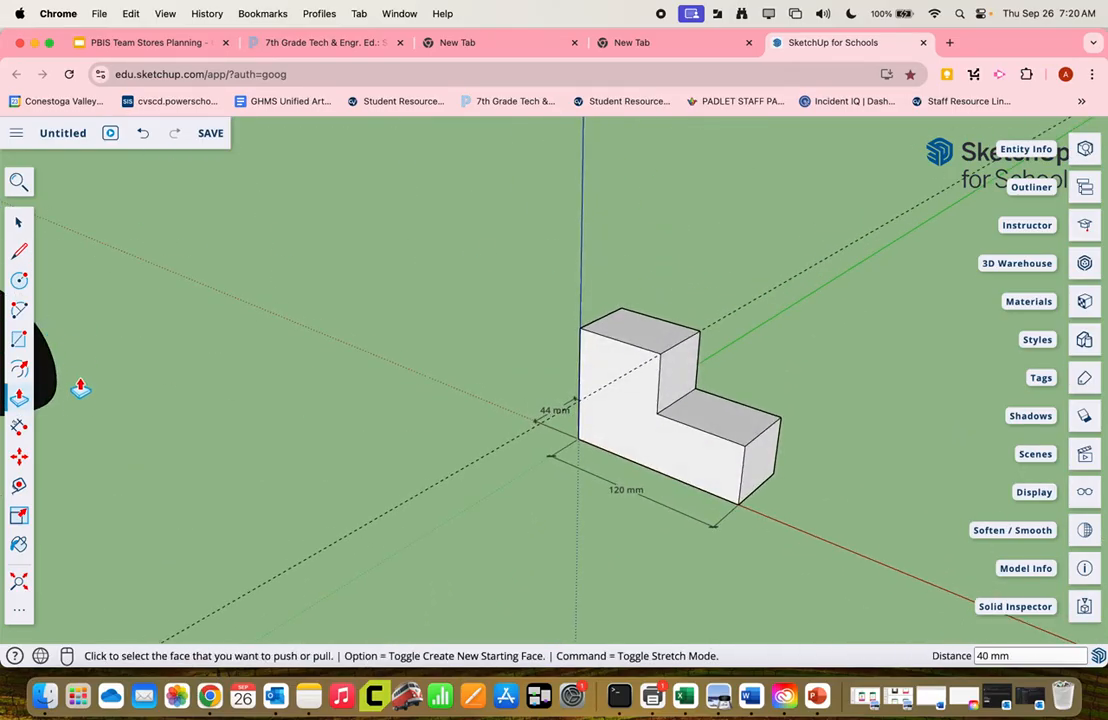
Step: Erase the dashed construction guide that runs across the block with the Eraser
left_click(19, 611)
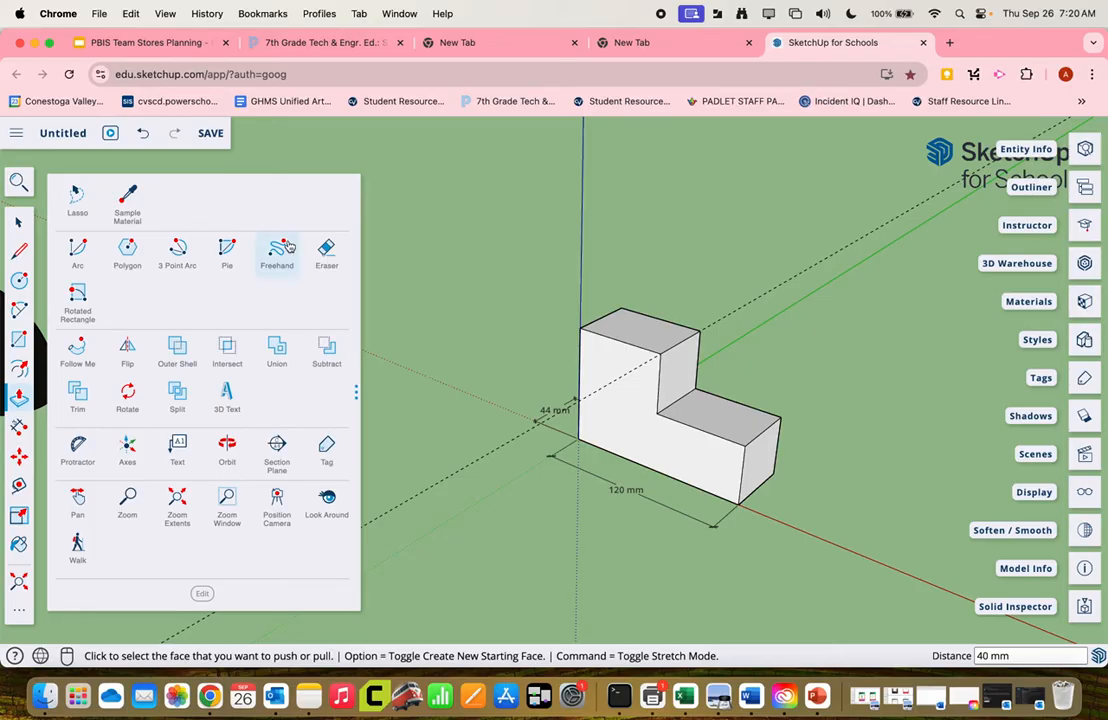
left_click(325, 250)
left_click(765, 288)
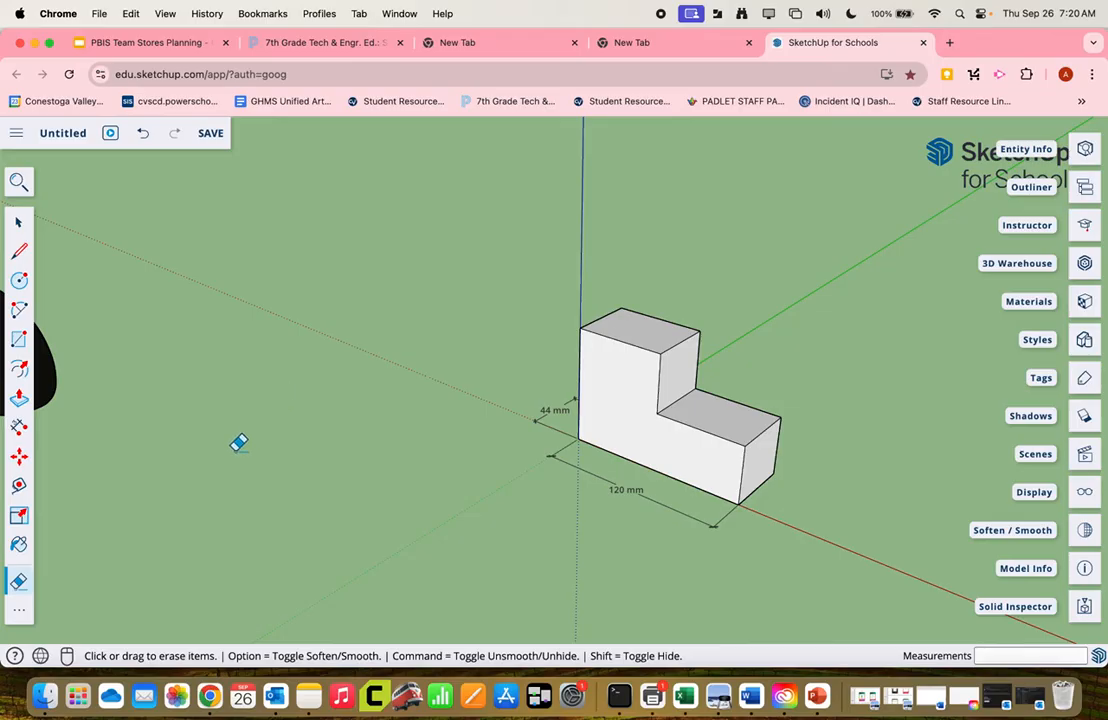
Step: Dimension the lower step's height at its outer rear corner and the length of the upper top face's back edge
left_click(21, 428)
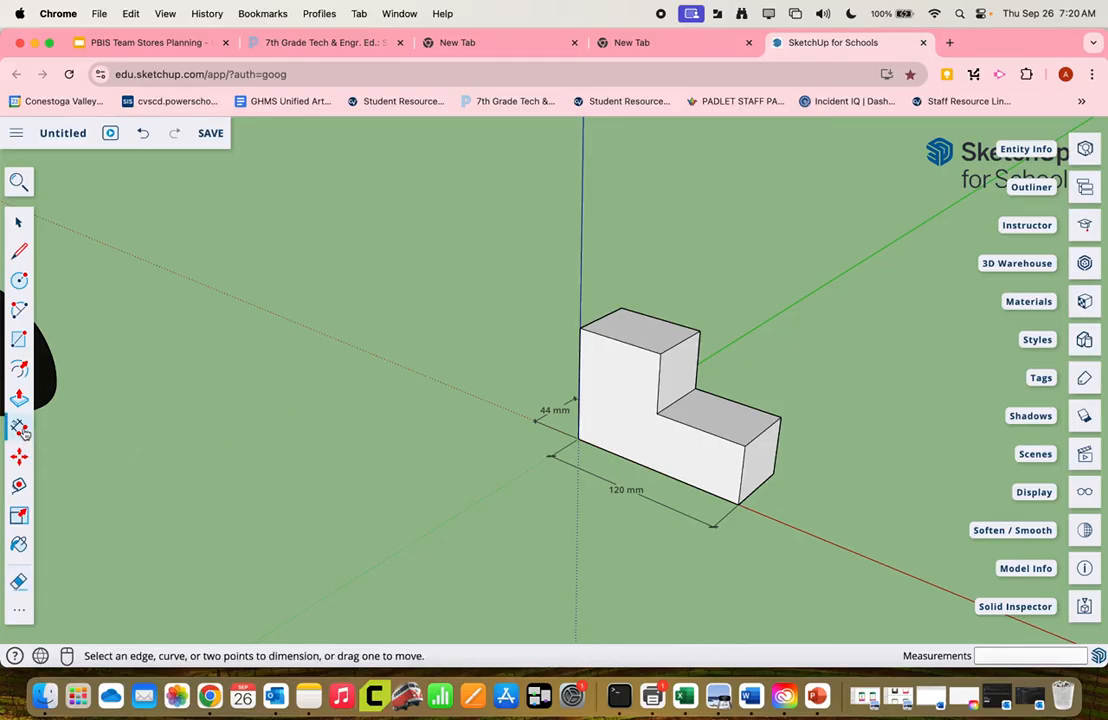
left_click(781, 429)
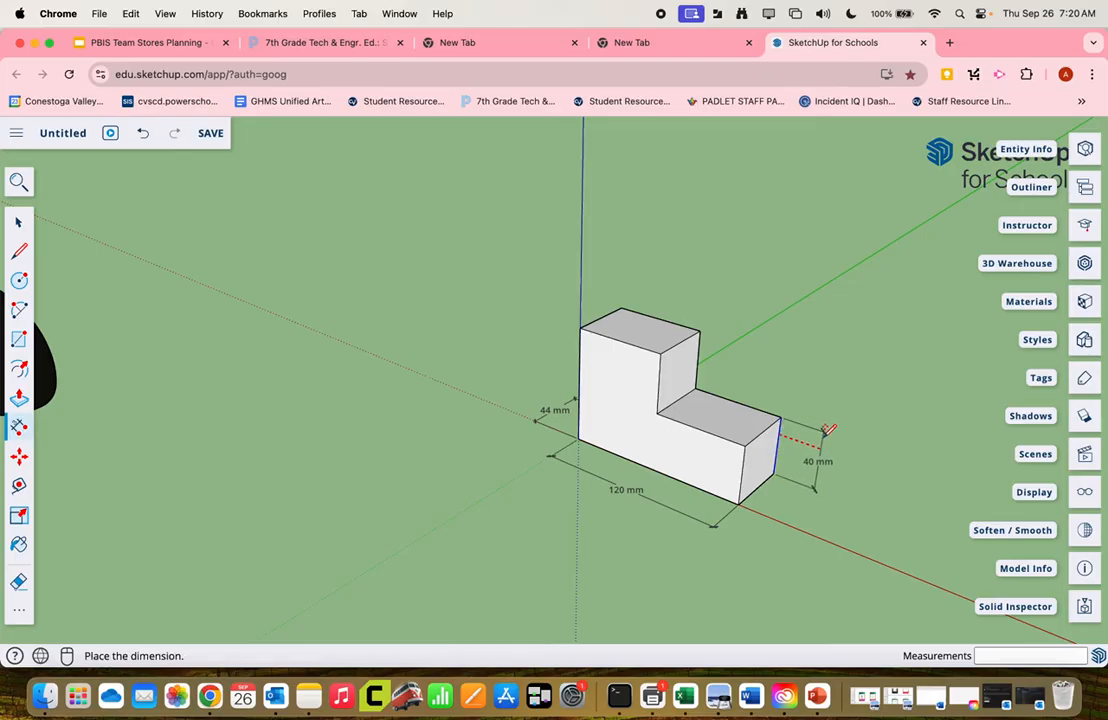
left_click(826, 432)
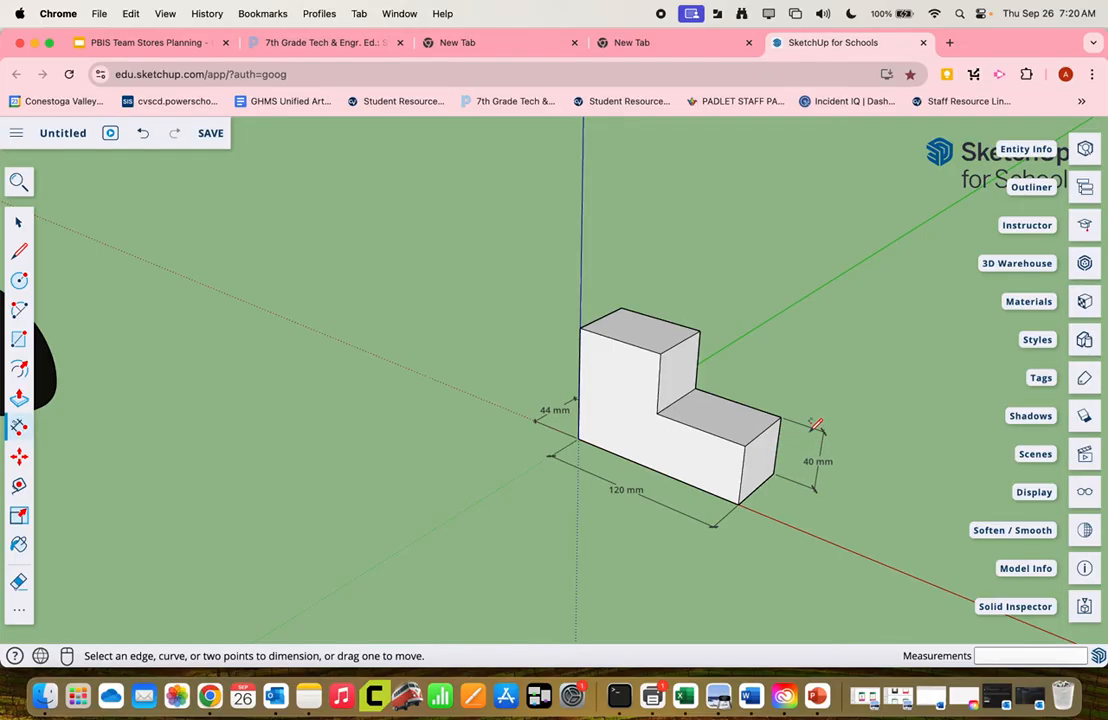
left_click(695, 320)
left_click(713, 305)
Step: Dimension the short edge of the upper top face above the origin, and delete that duplicate width dimension
left_click(619, 306)
left_click(596, 300)
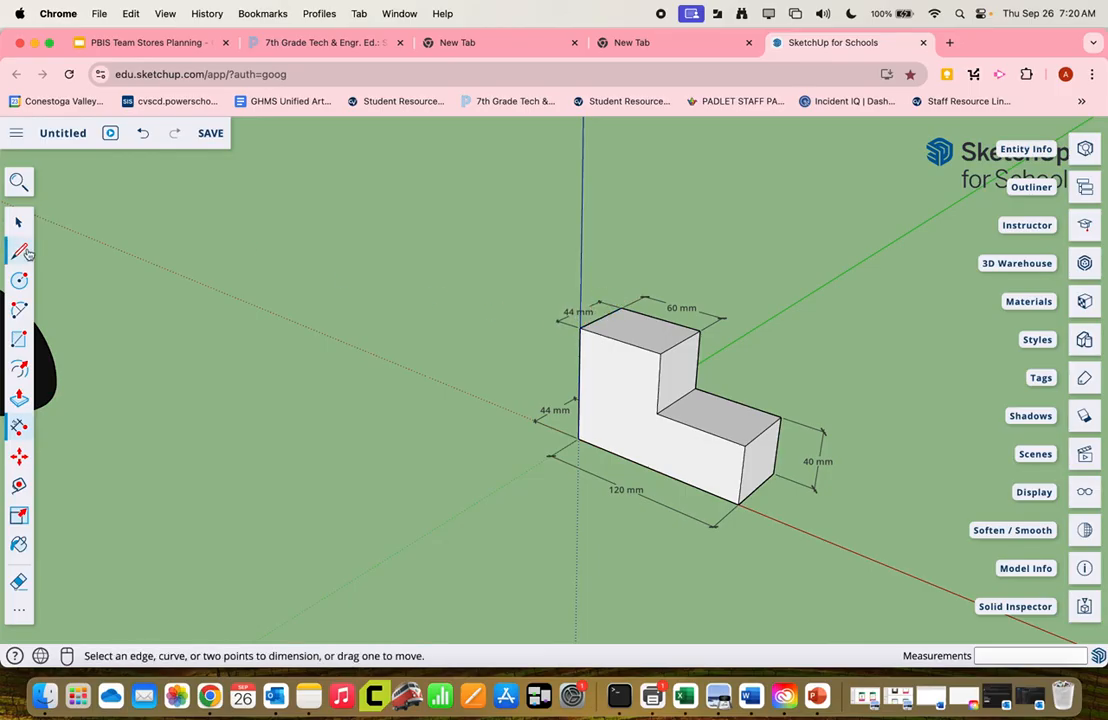
left_click(18, 222)
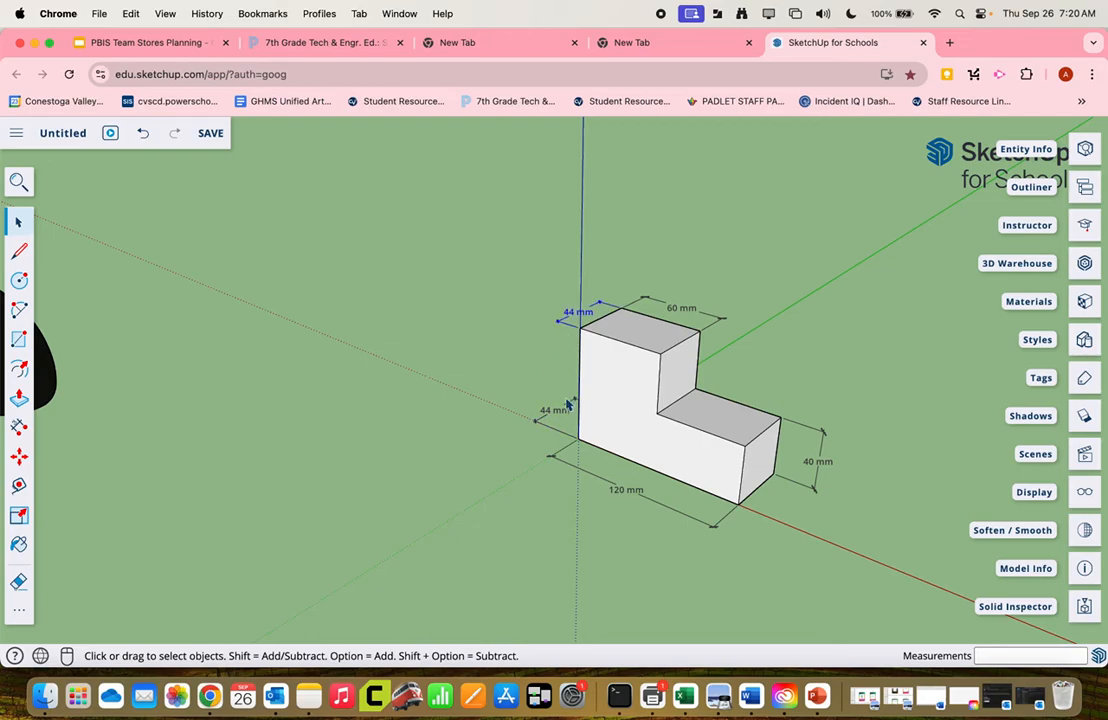
key("Delete")
Step: Dimension the block's full height along its vertical edge on the blue axis, placing the dimension outside the block
middle_click_drag(425, 378, 556, 372)
left_click(19, 426)
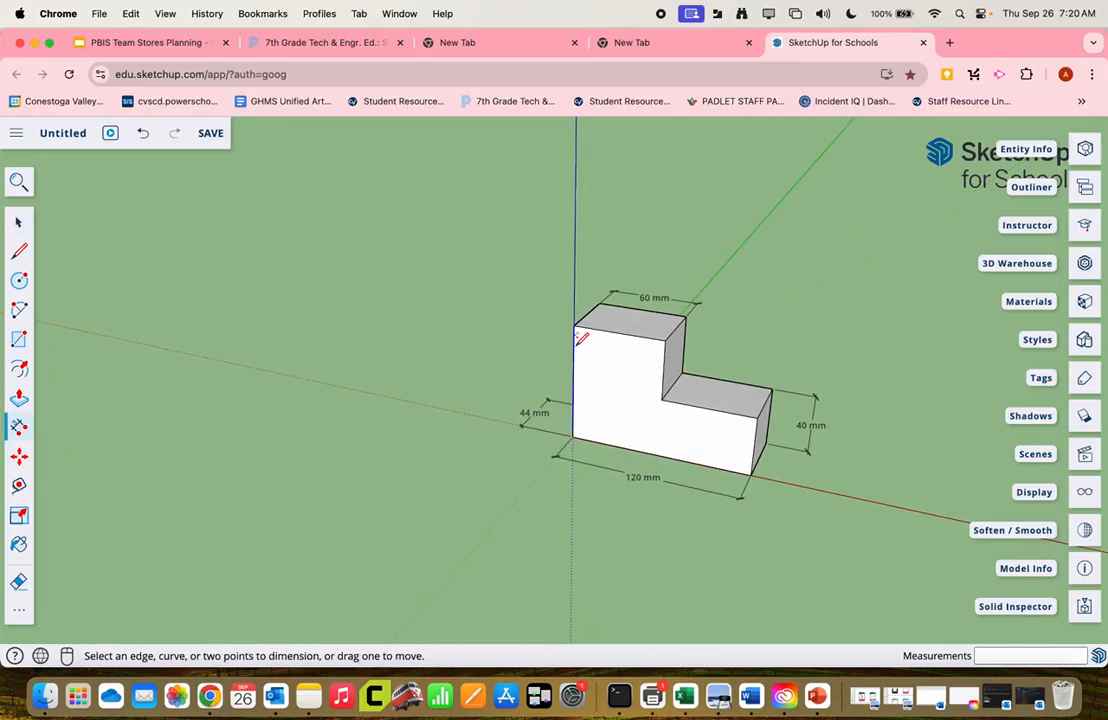
left_click(576, 340)
left_click(521, 345)
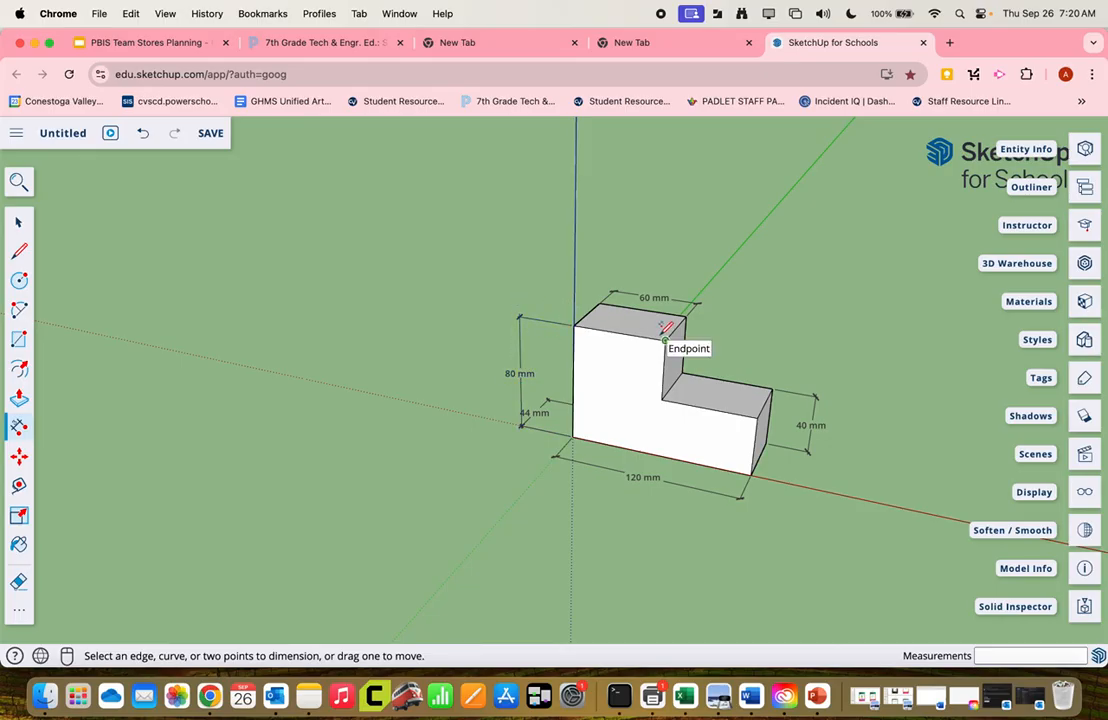
key("o")
middle_click_drag(808, 483, 745, 490)
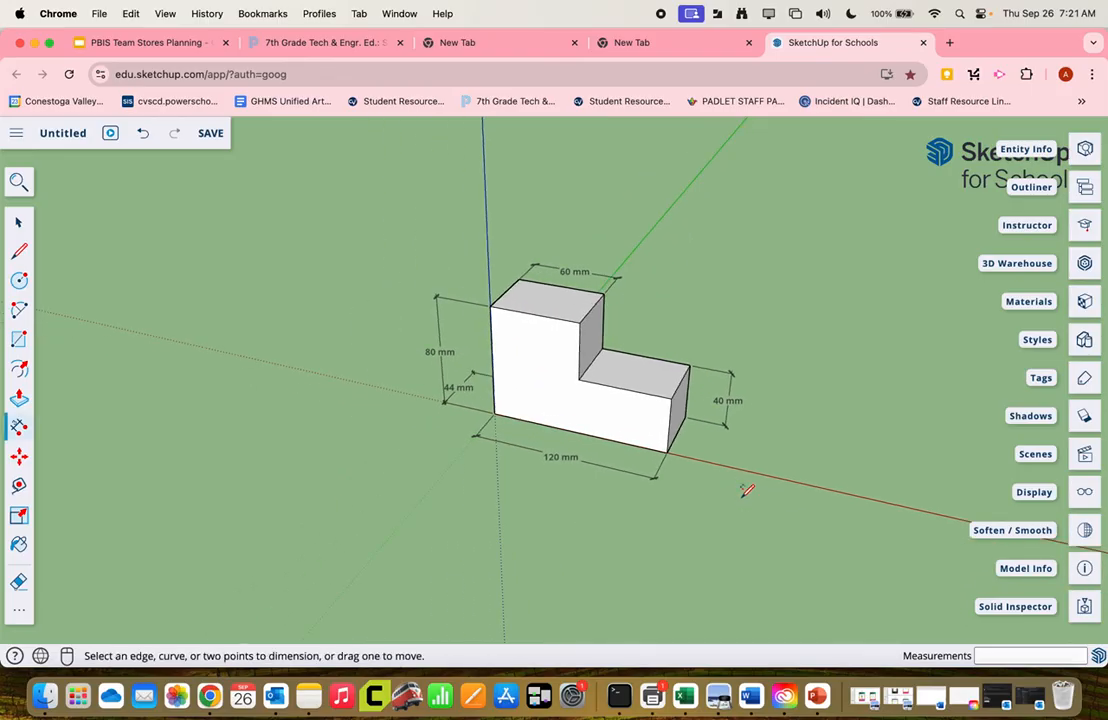